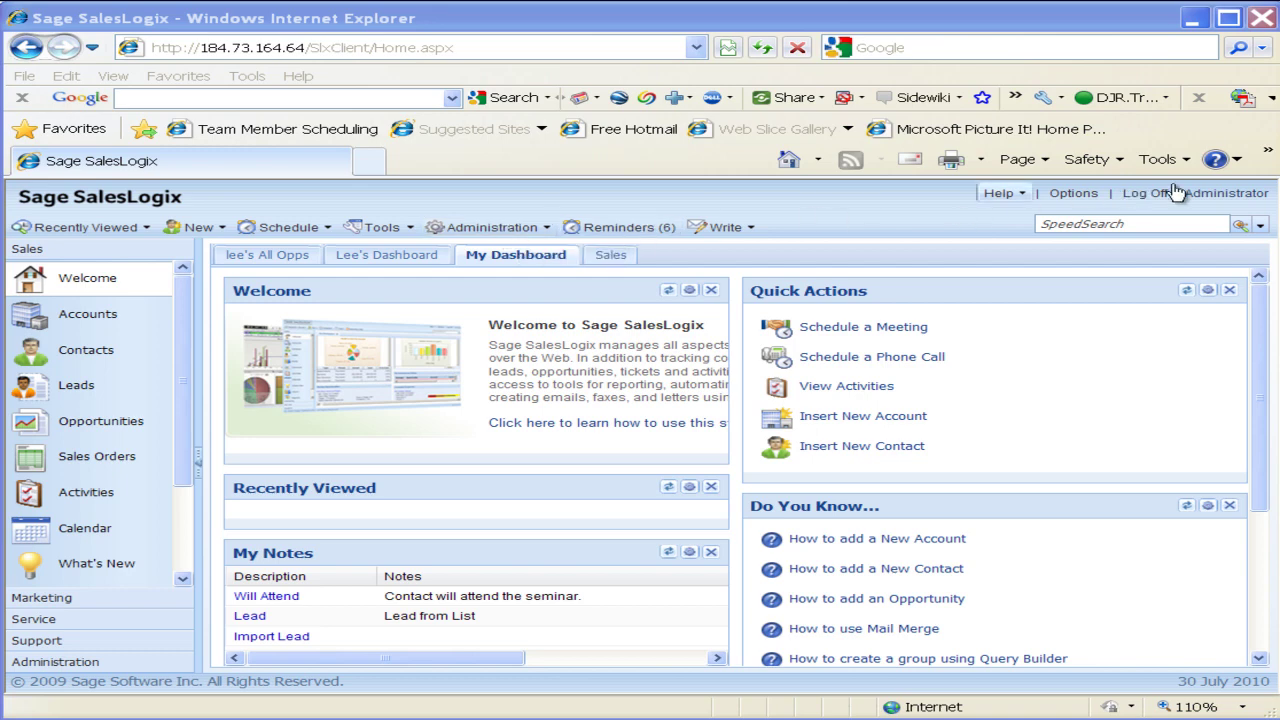
# Open the Add Users form and set the type of user to add to Template.
pyautogui.click(498, 228)
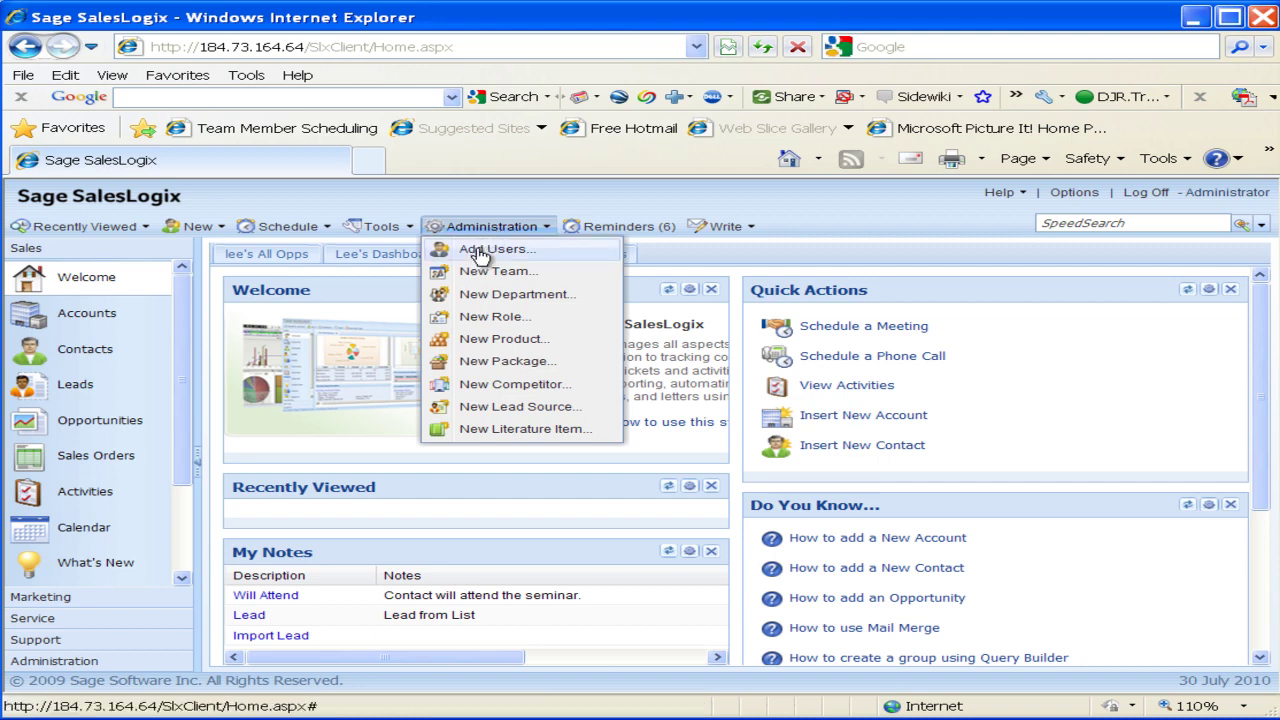
pyautogui.click(481, 252)
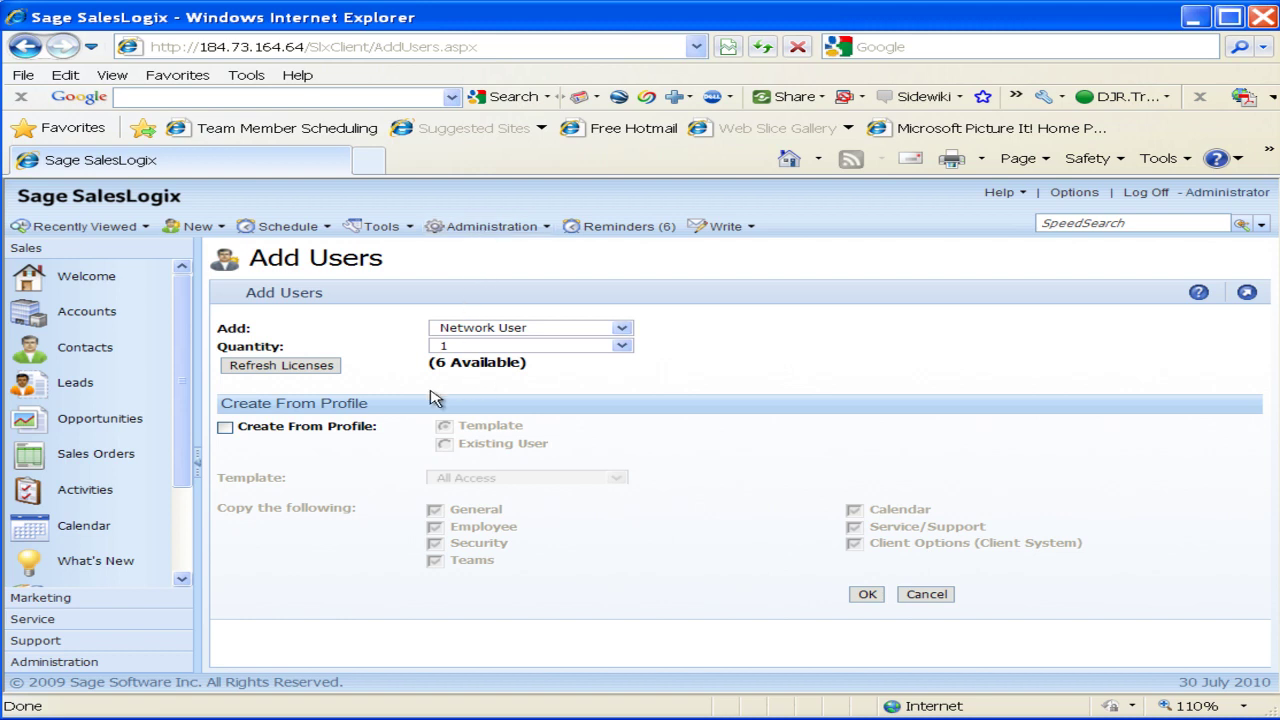
pyautogui.click(622, 330)
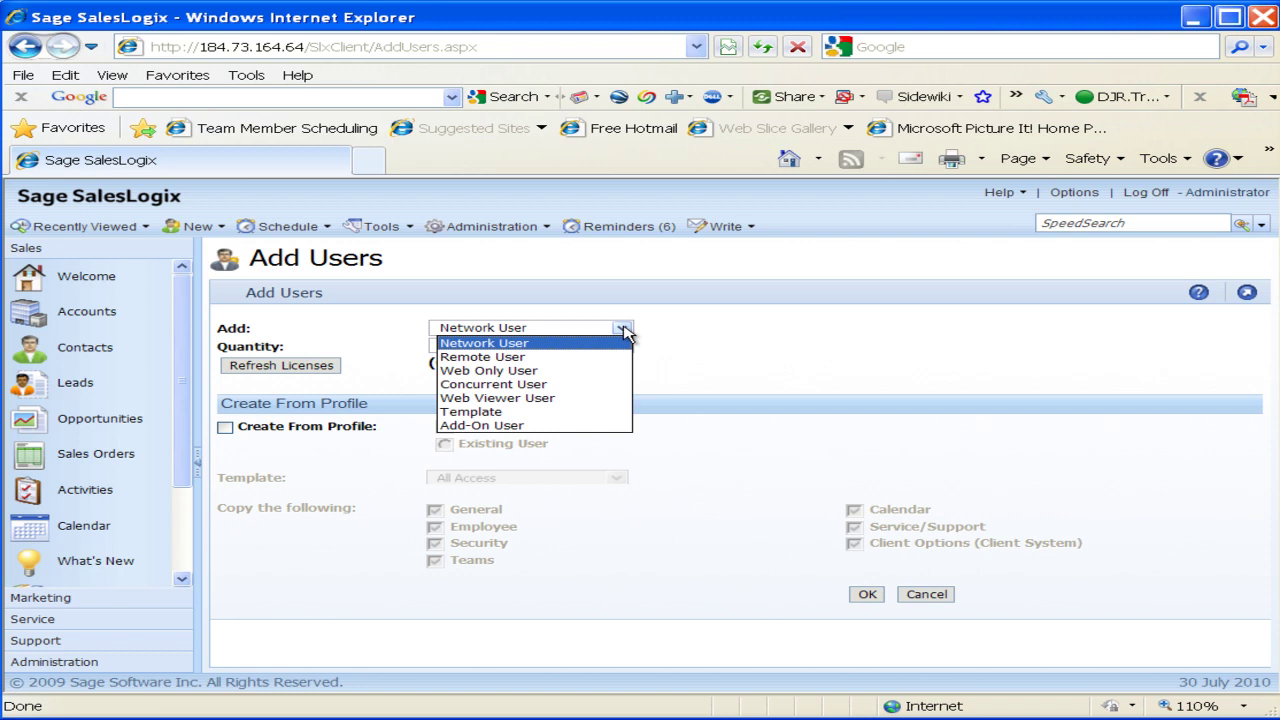
pyautogui.click(491, 413)
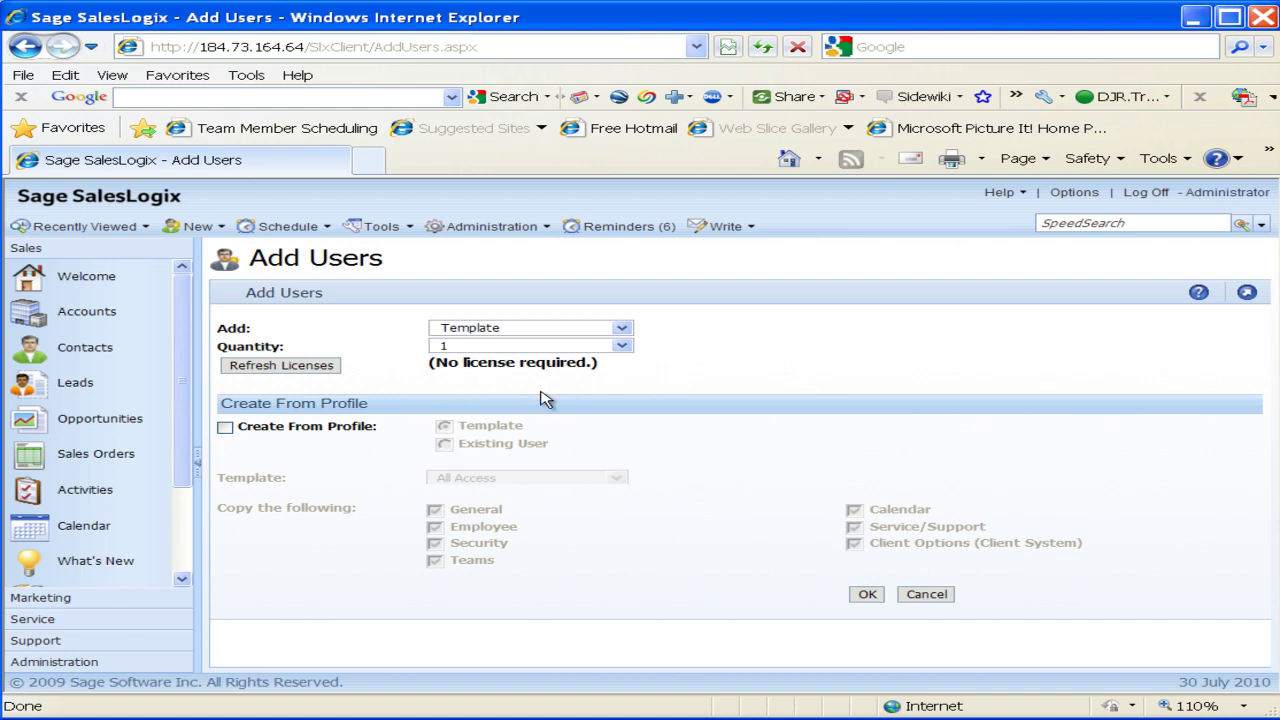
pyautogui.click(621, 328)
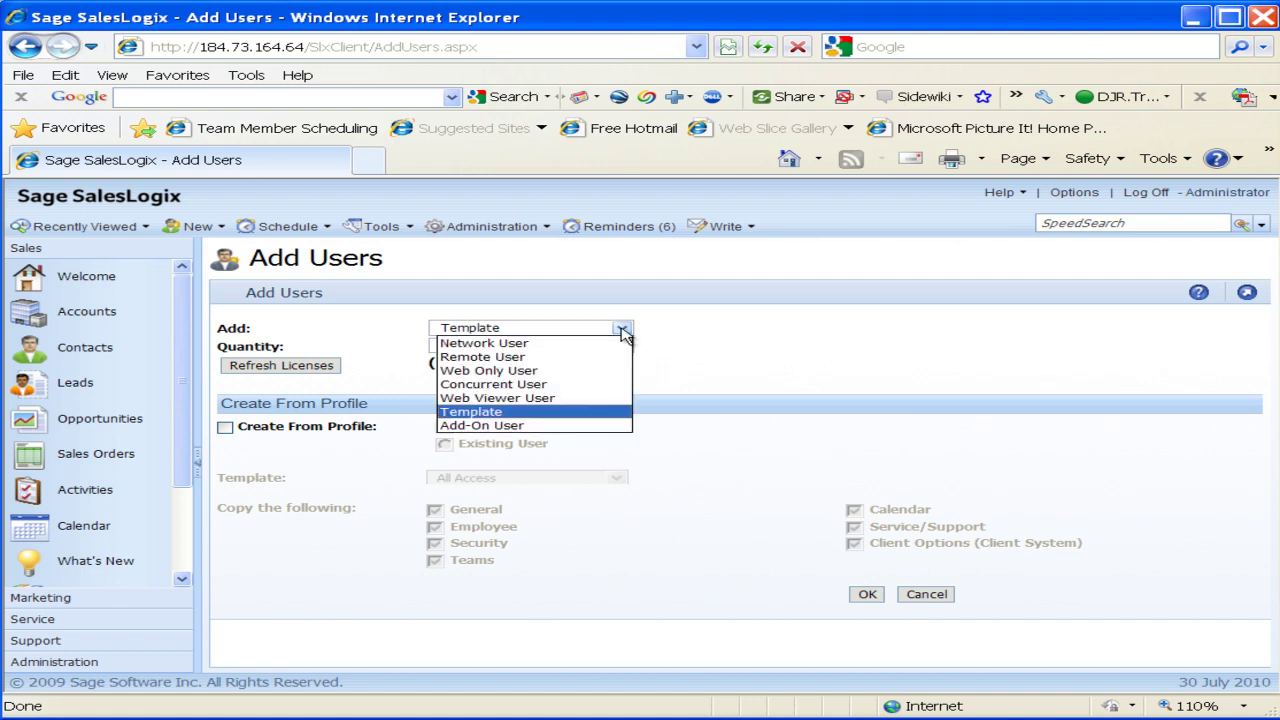
pyautogui.click(557, 343)
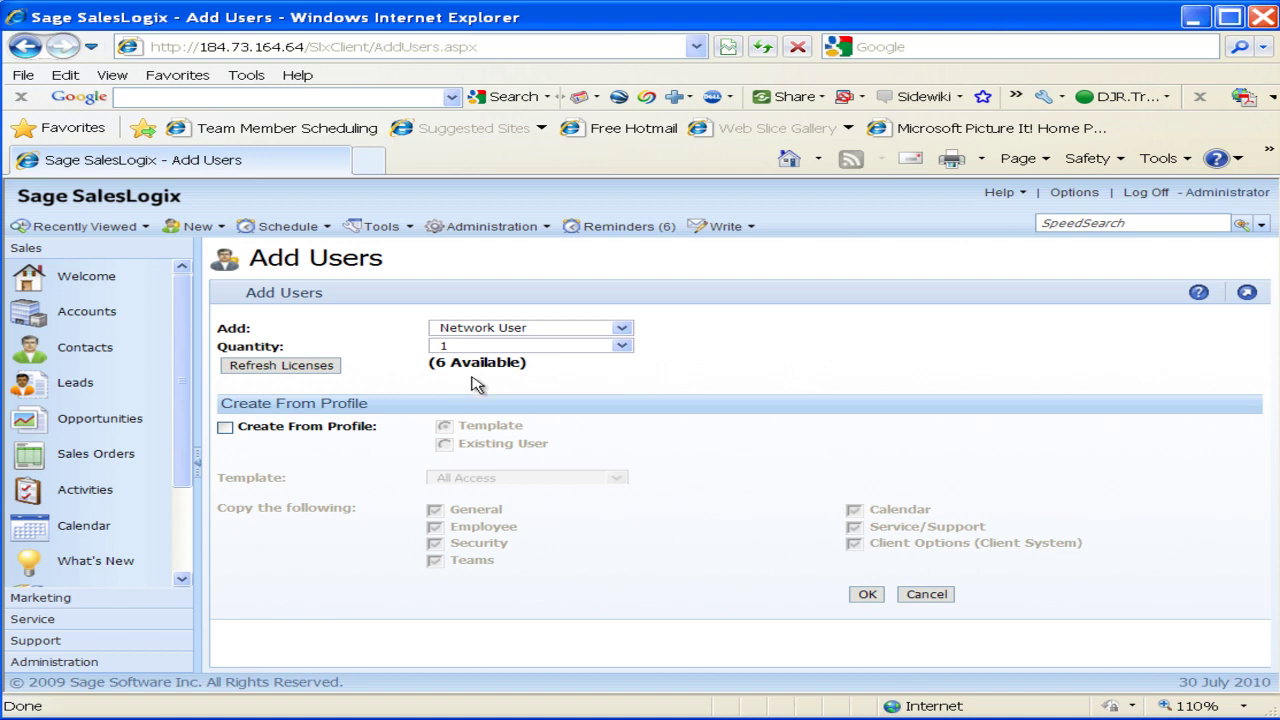
pyautogui.click(621, 328)
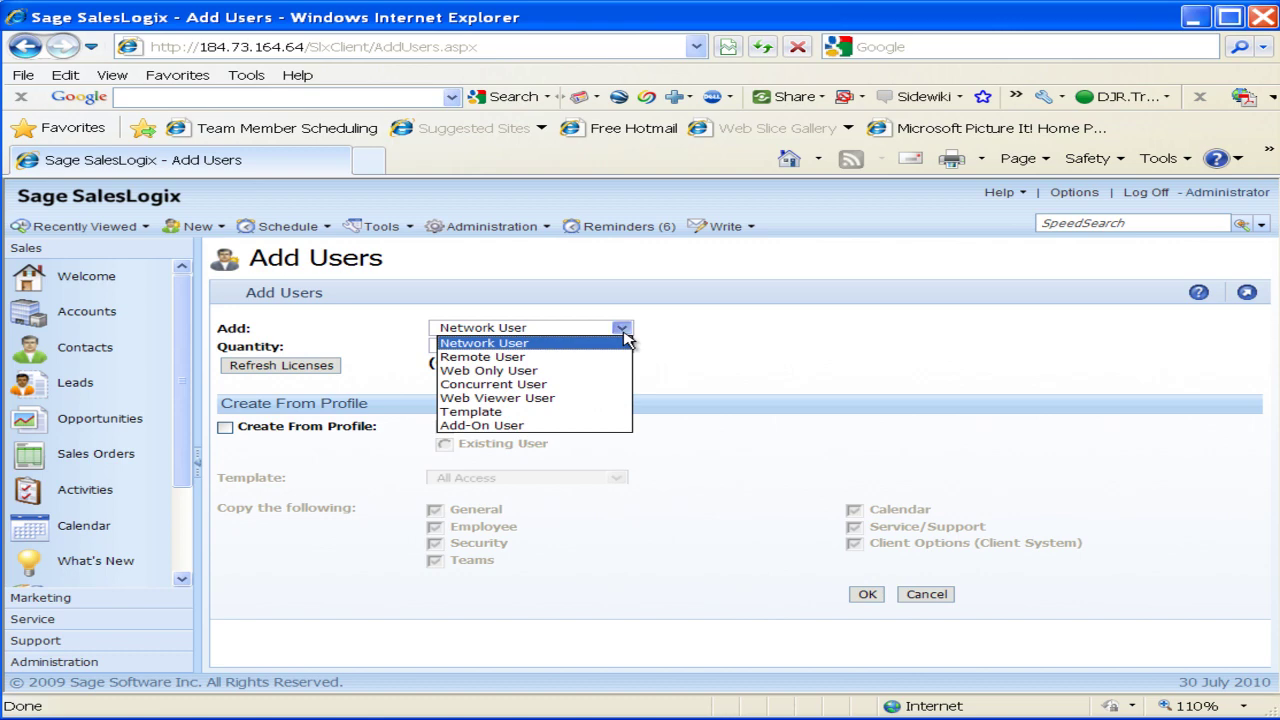
pyautogui.click(509, 413)
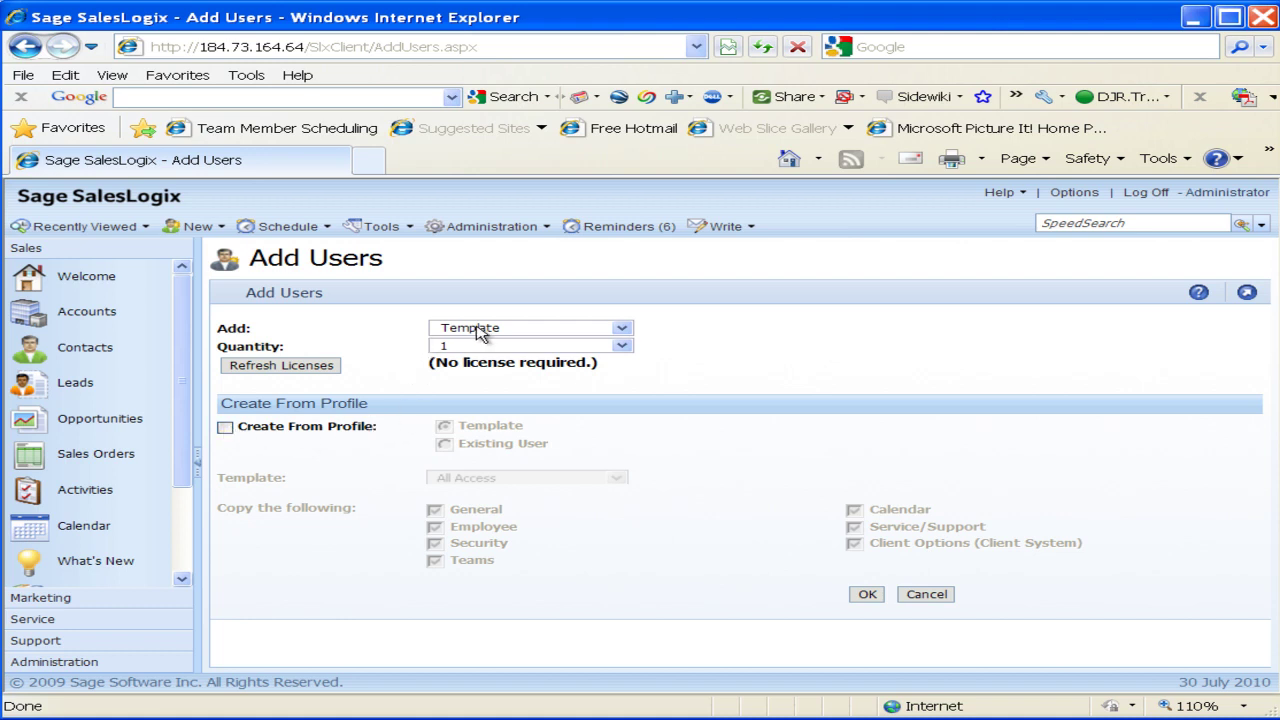
# Enable Create From Profile, examine its Template list and Existing User option, and disable it again.
pyautogui.click(226, 429)
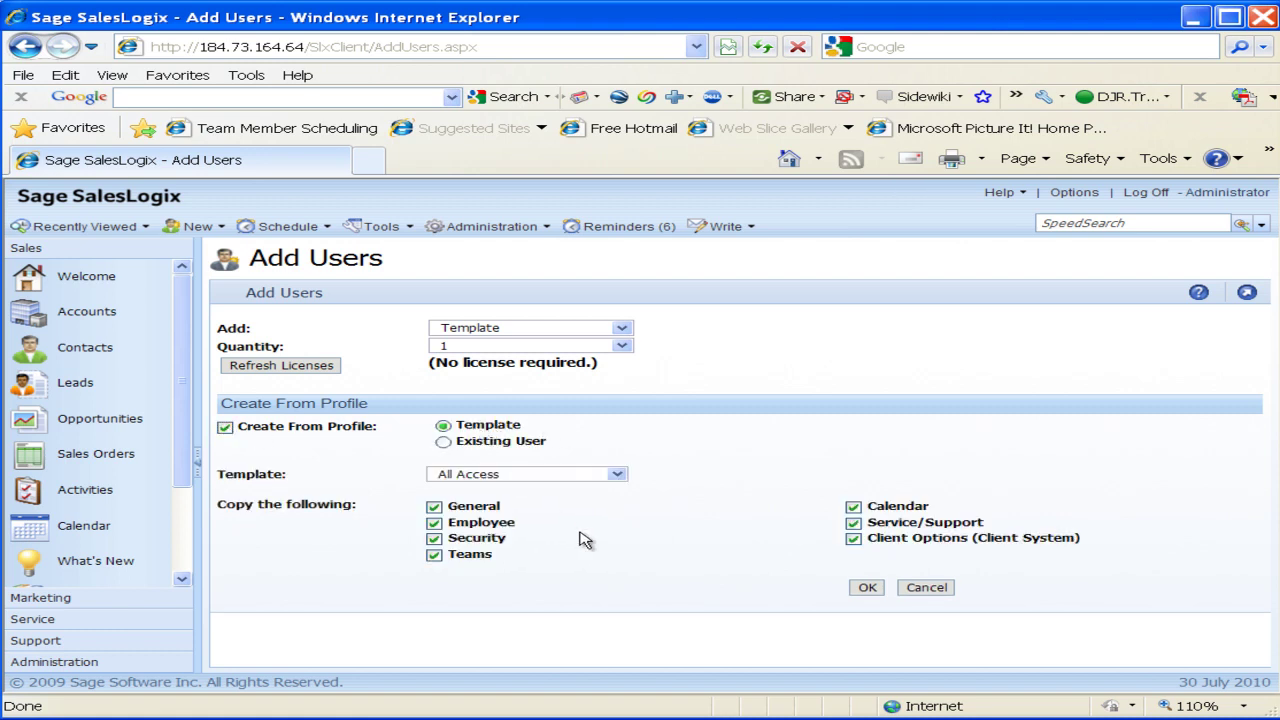
pyautogui.click(618, 475)
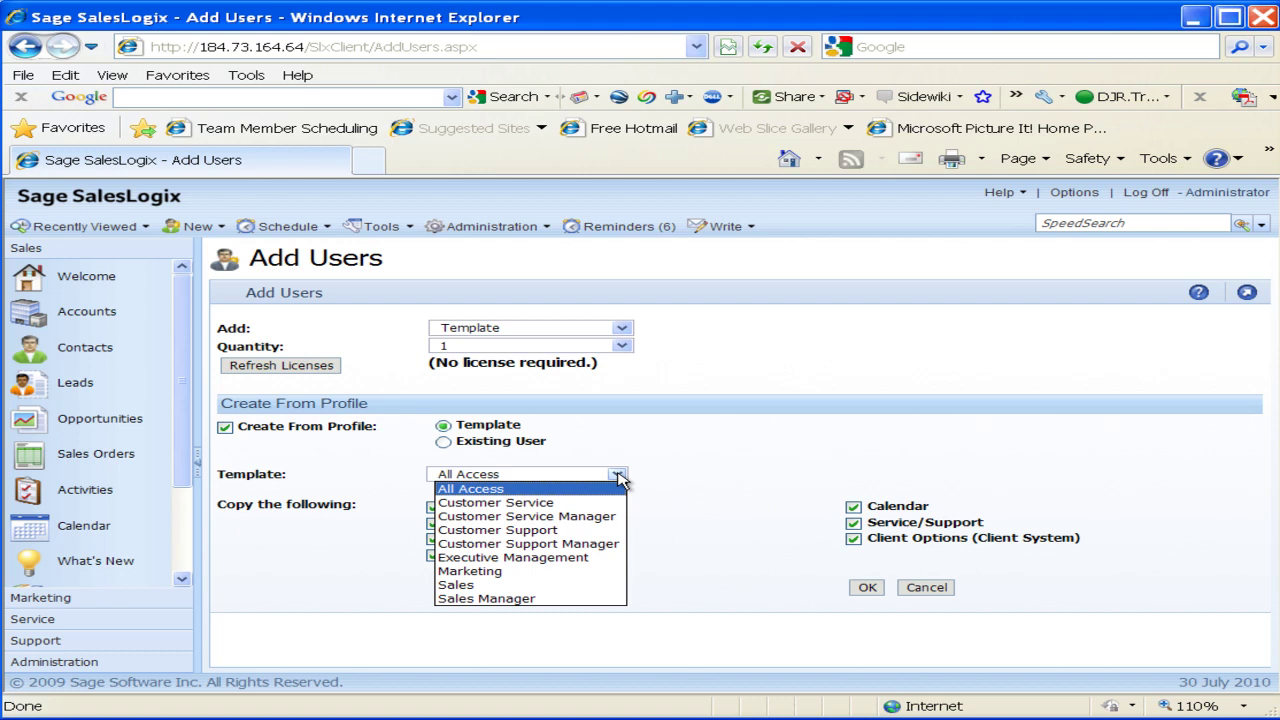
pyautogui.click(619, 476)
pyautogui.click(619, 476)
pyautogui.click(619, 477)
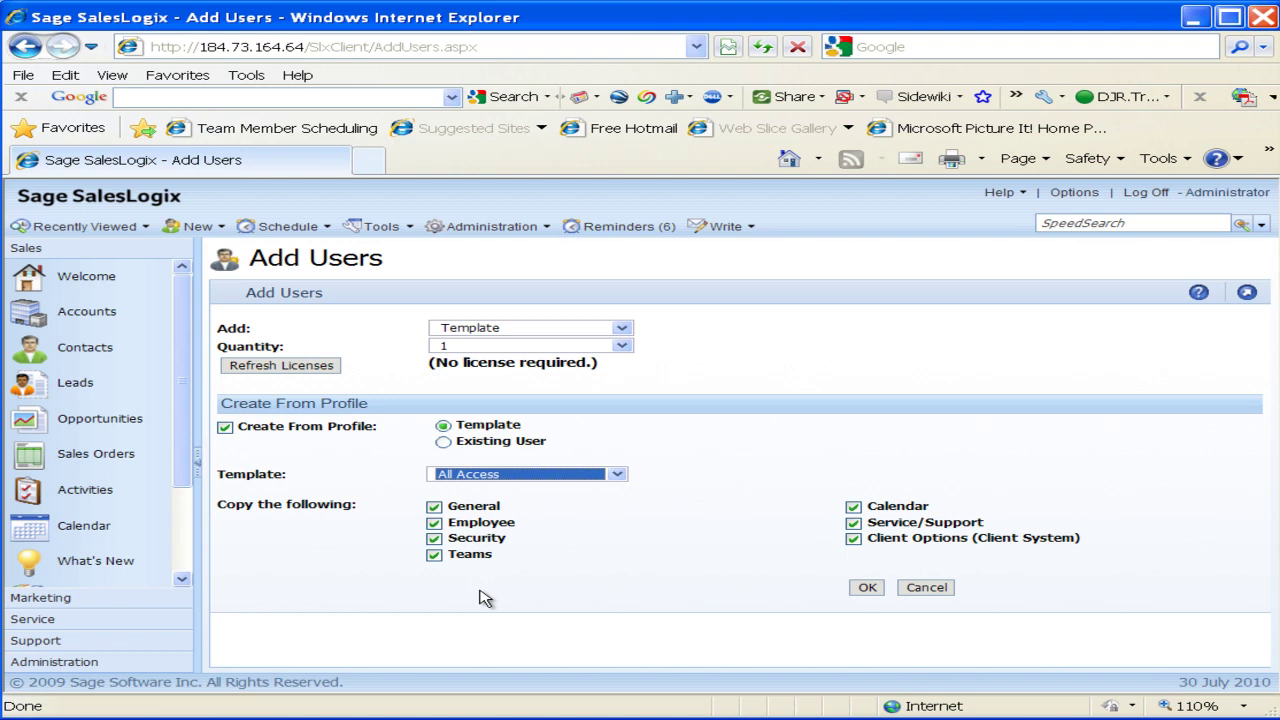
pyautogui.click(445, 446)
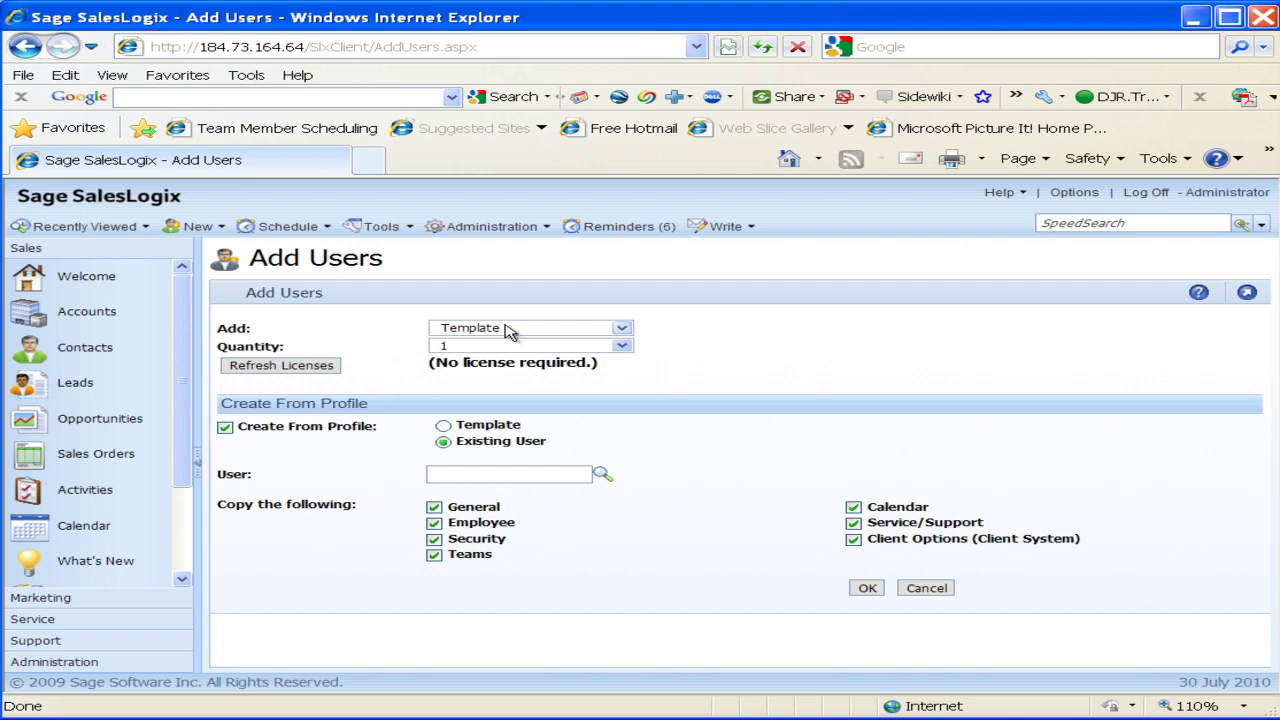
pyautogui.click(226, 428)
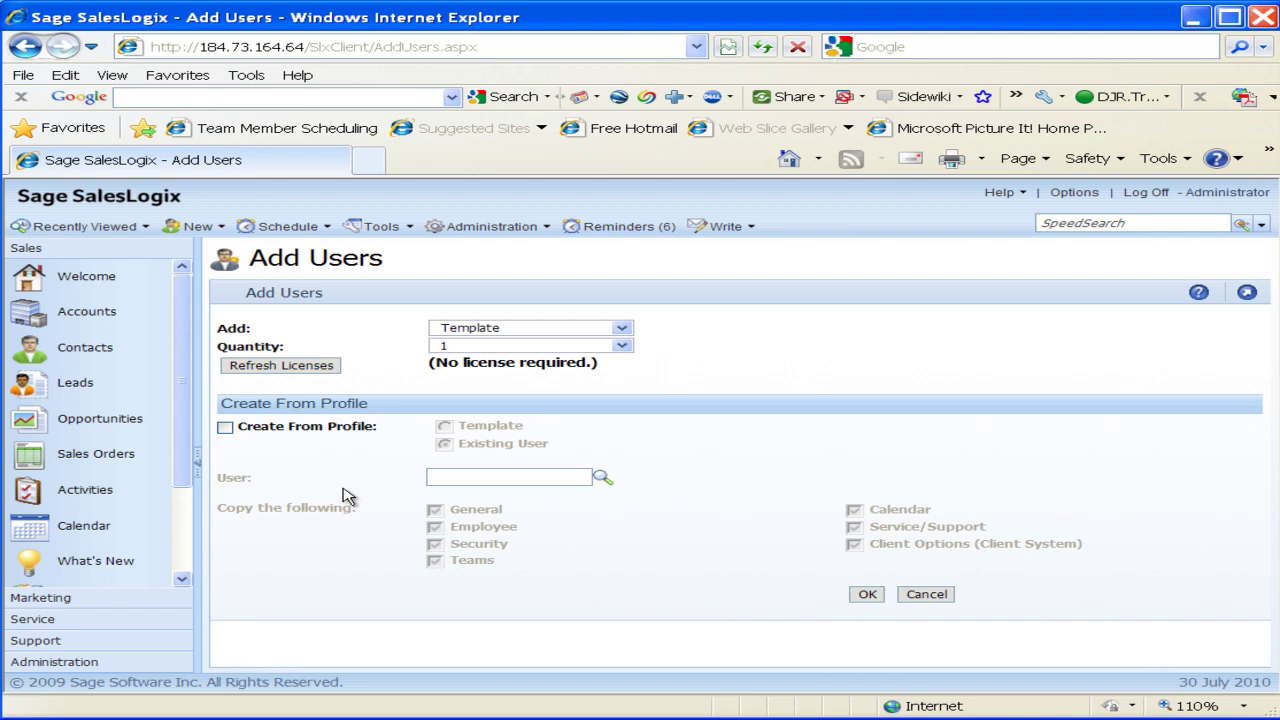
# Create the single template and set both its User Name and Name to Sales Admin.
pyautogui.click(866, 597)
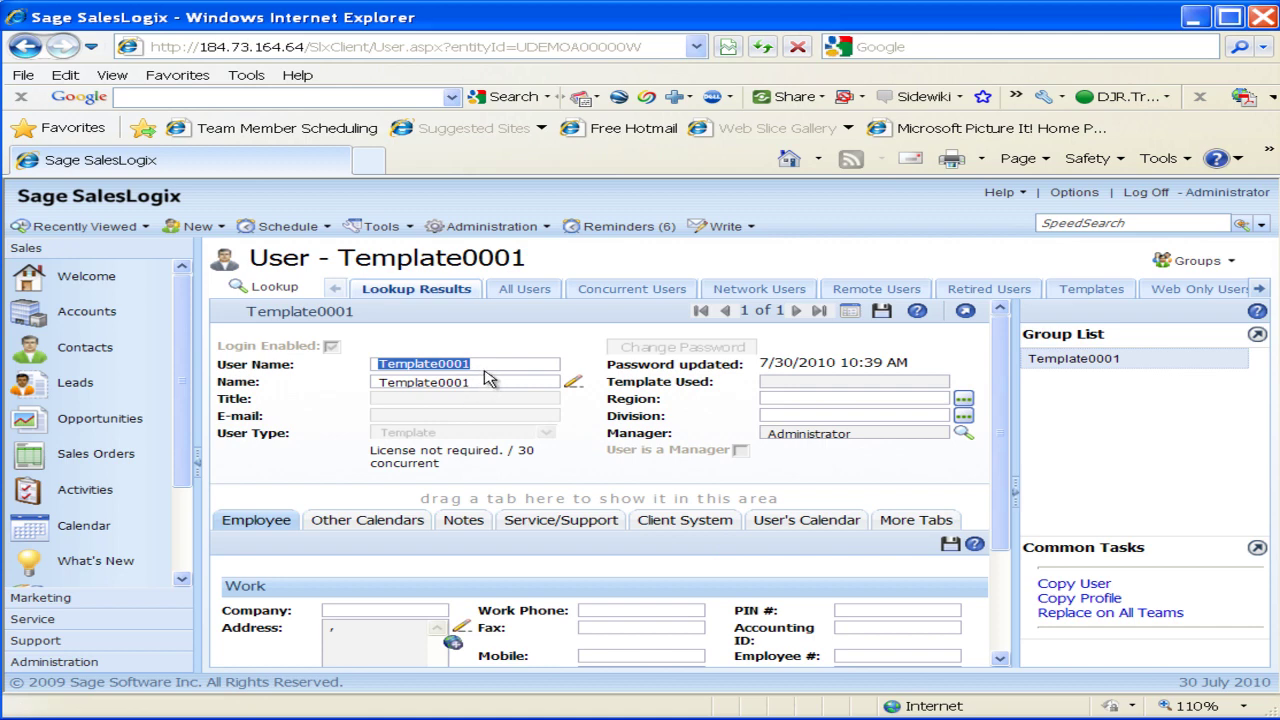
pyautogui.write('Sales ')
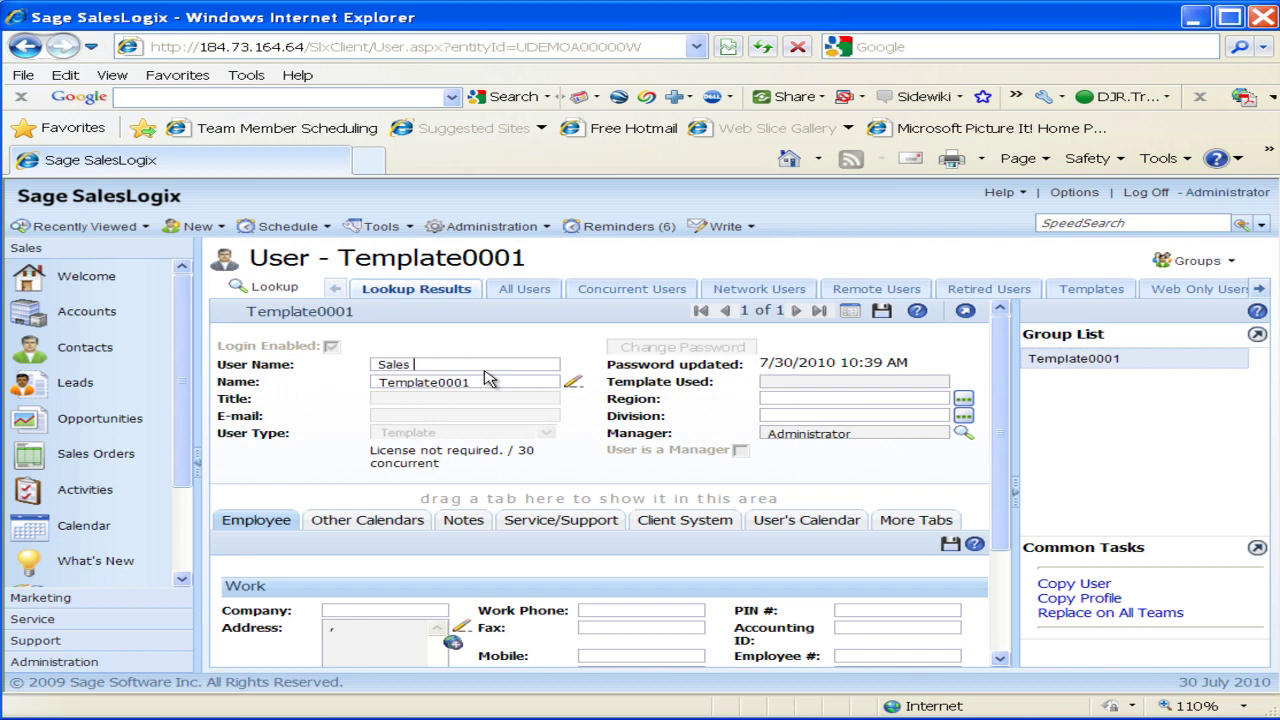
pyautogui.write('Admin')
pyautogui.moveTo(489, 384); pyautogui.dragTo(279, 443)
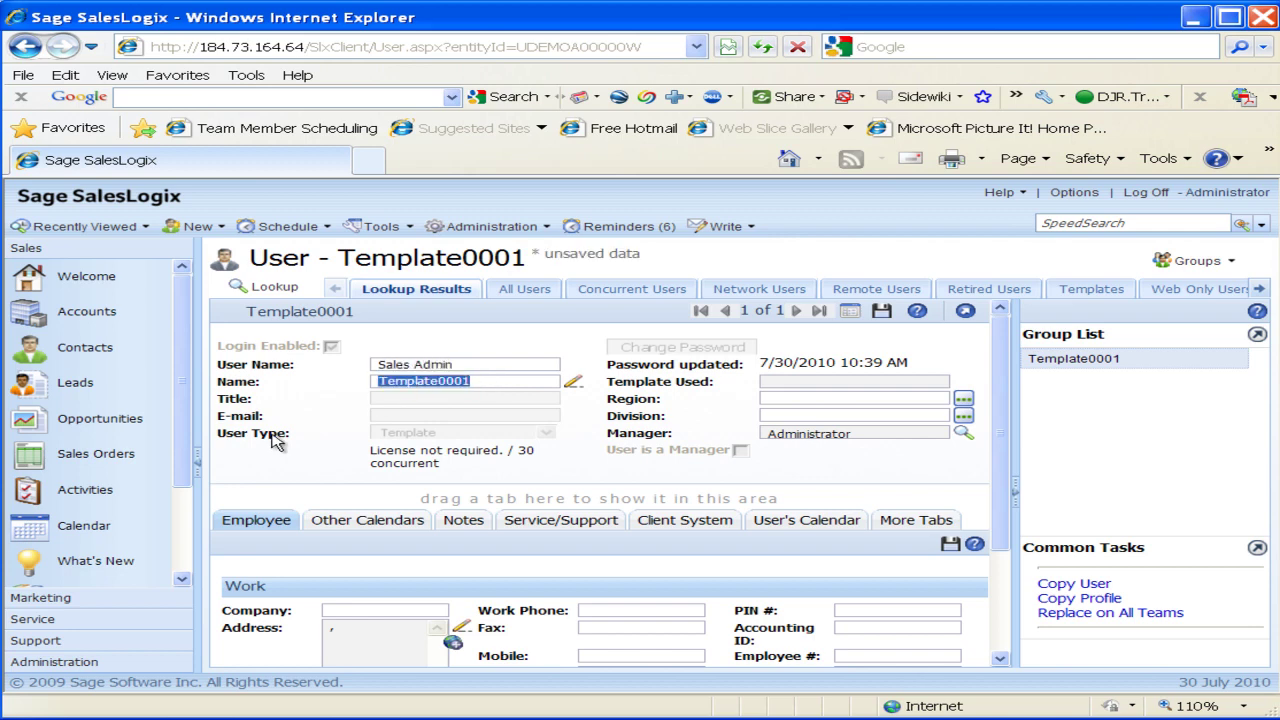
pyautogui.write('Sas')
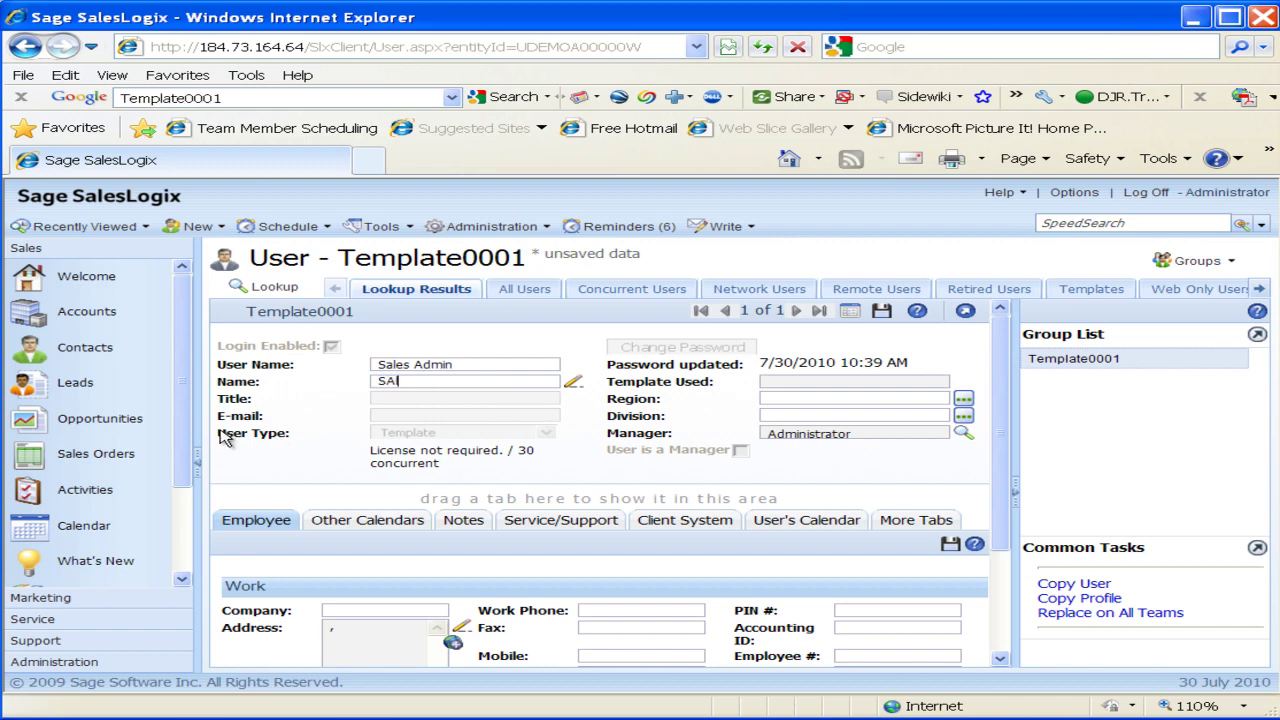
pyautogui.write('les Admin')
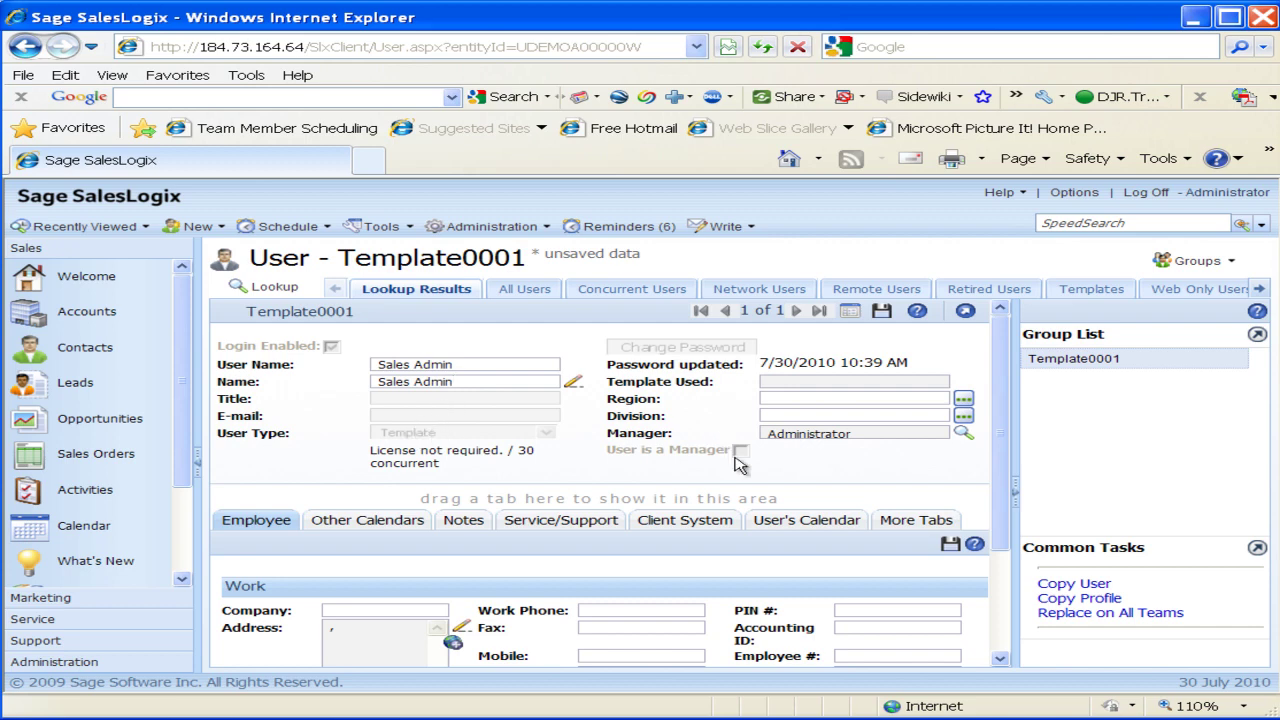
# Set the template's Region to Midwest and check the choices for Division.
pyautogui.click(963, 402)
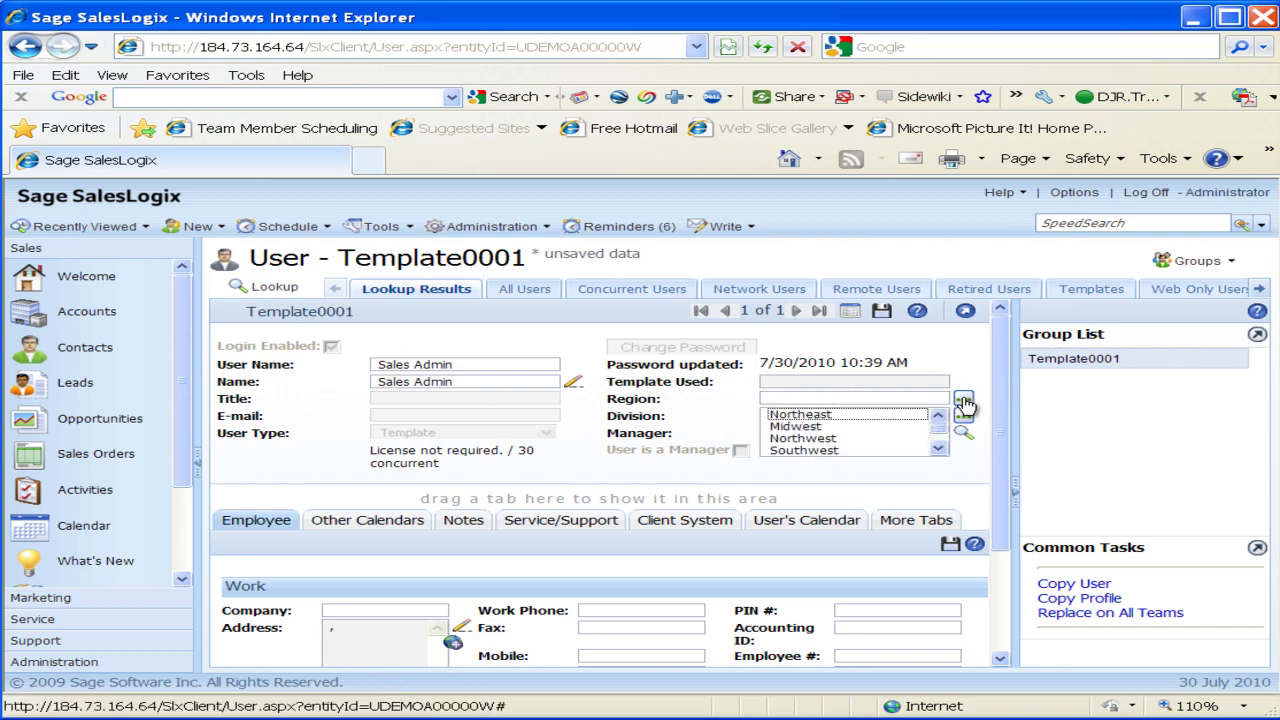
pyautogui.click(790, 427)
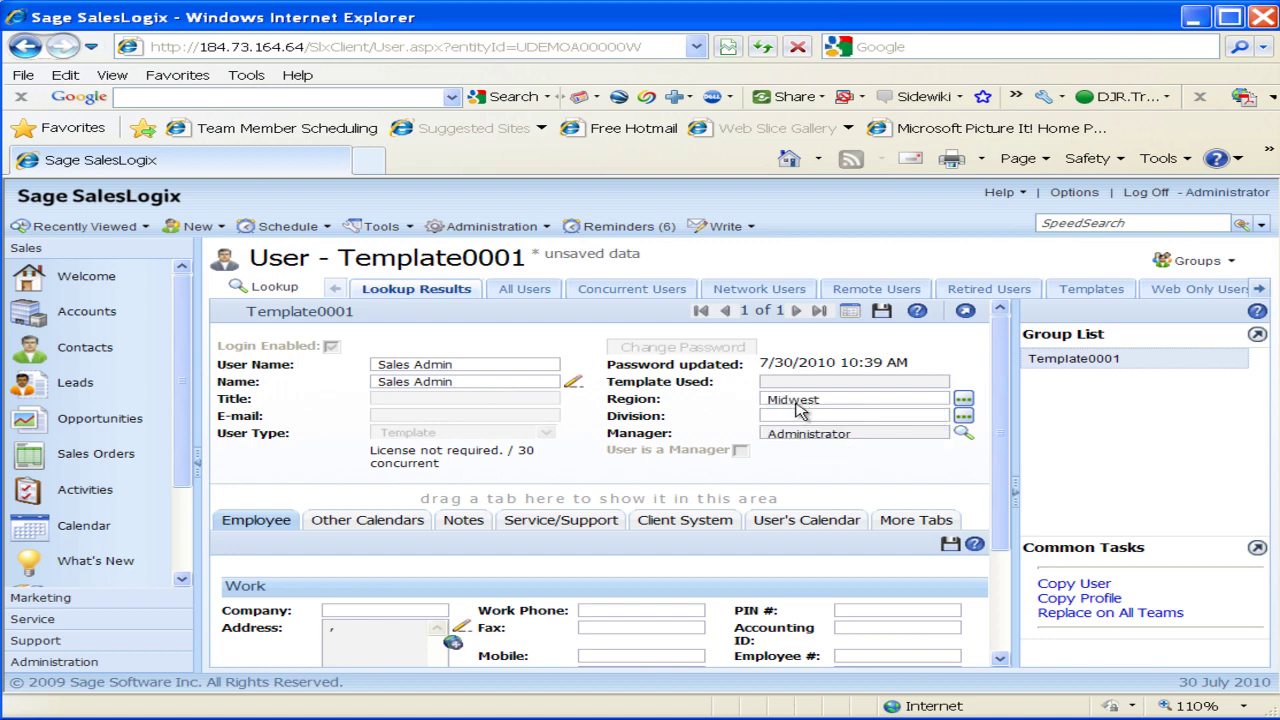
pyautogui.click(963, 416)
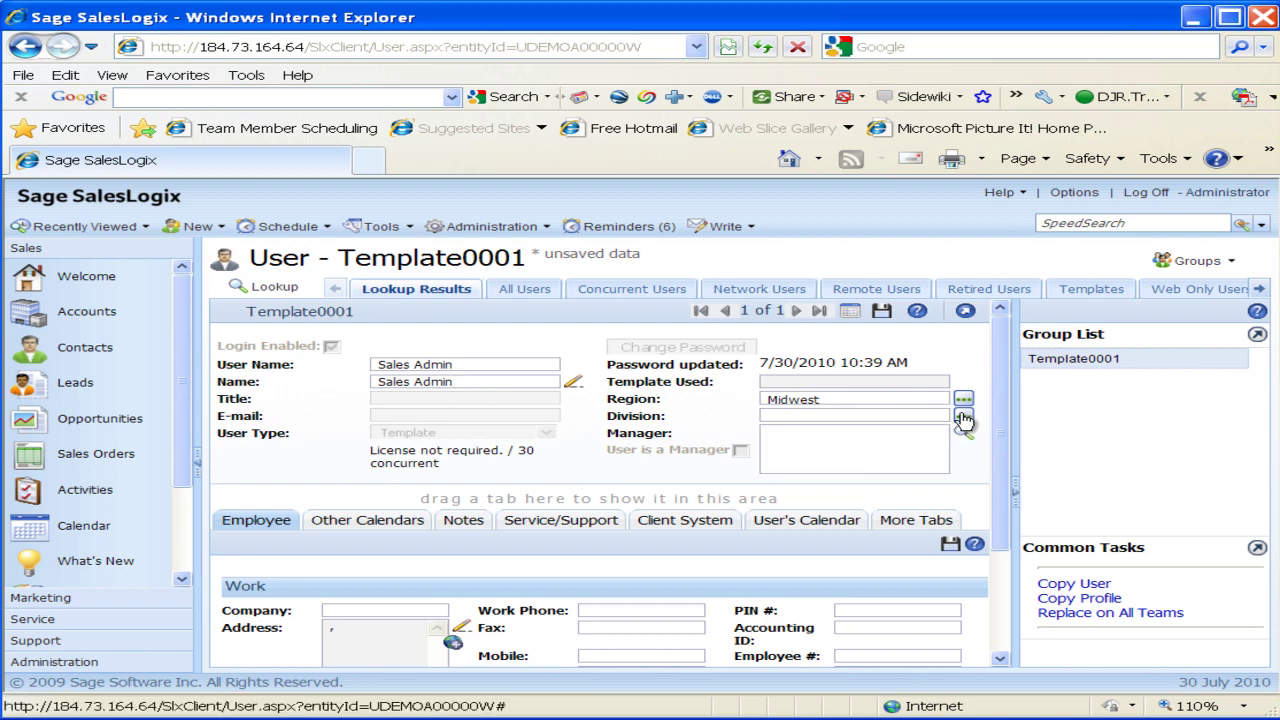
pyautogui.click(963, 418)
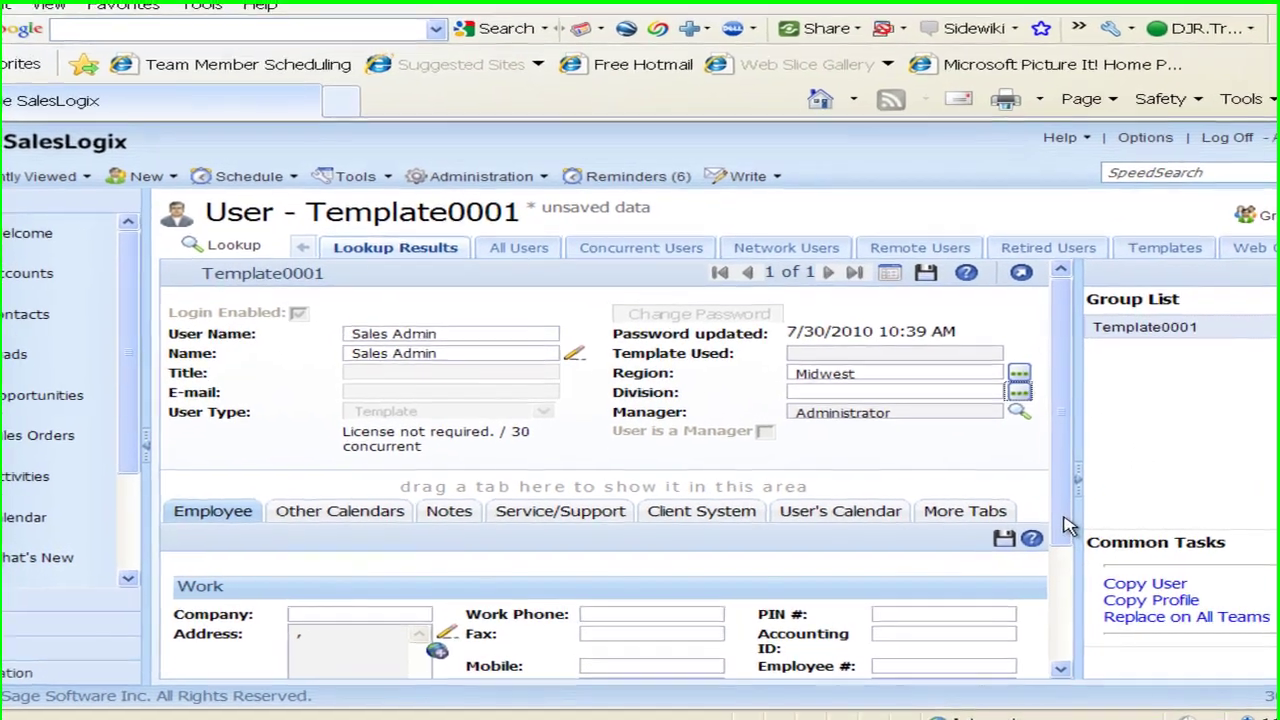
# Examine the template's employee work and personal fields, its Other Calendars and its Notes area.
pyautogui.moveTo(1071, 560); pyautogui.dragTo(1066, 646)
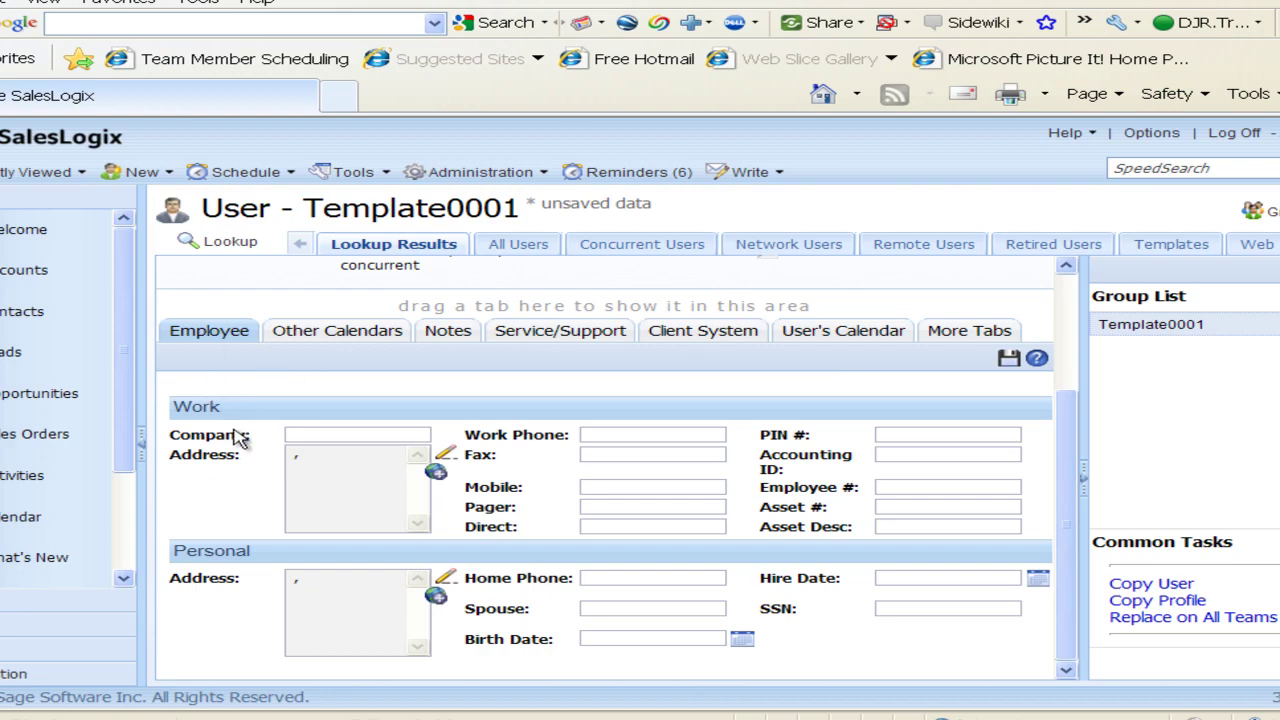
pyautogui.click(315, 433)
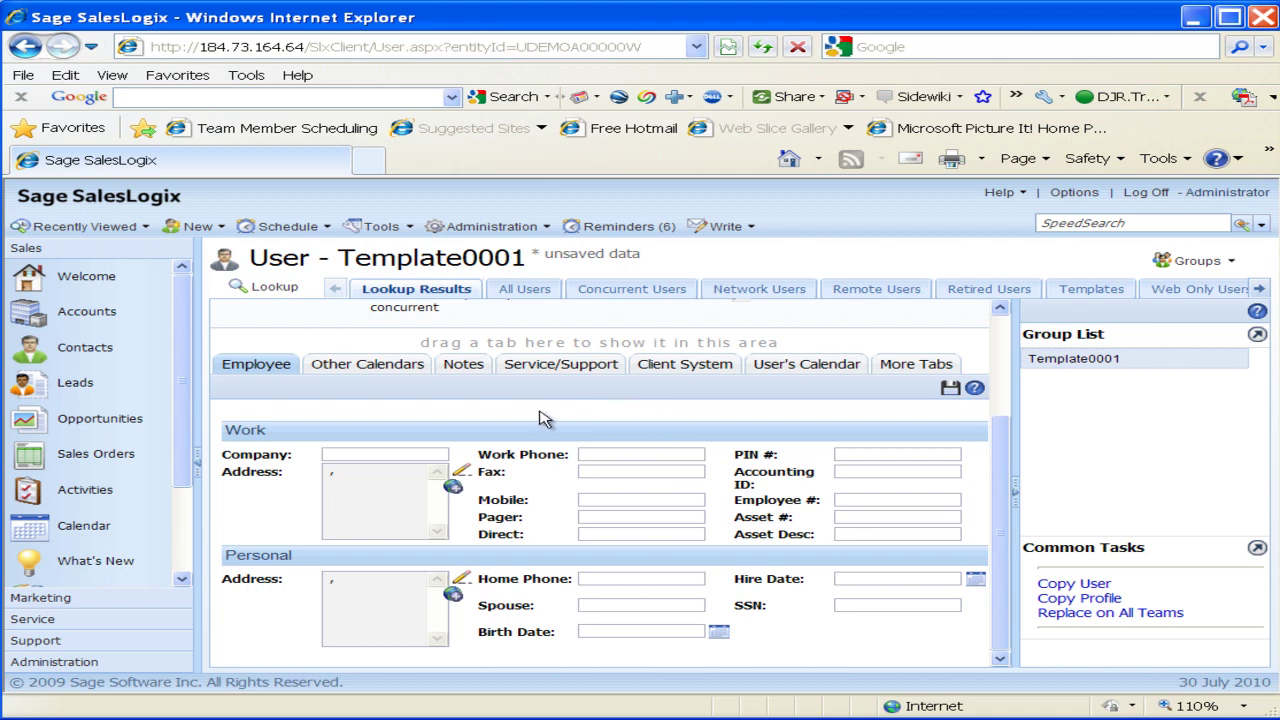
pyautogui.click(389, 368)
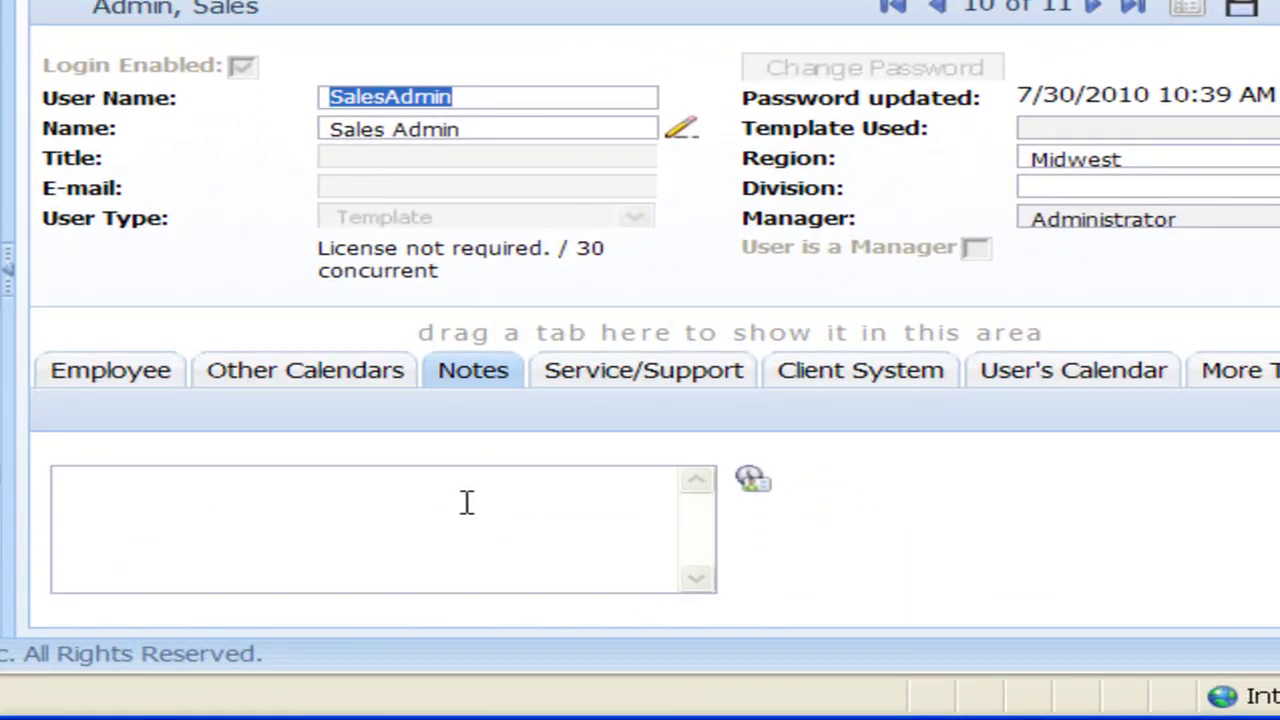
pyautogui.click(258, 516)
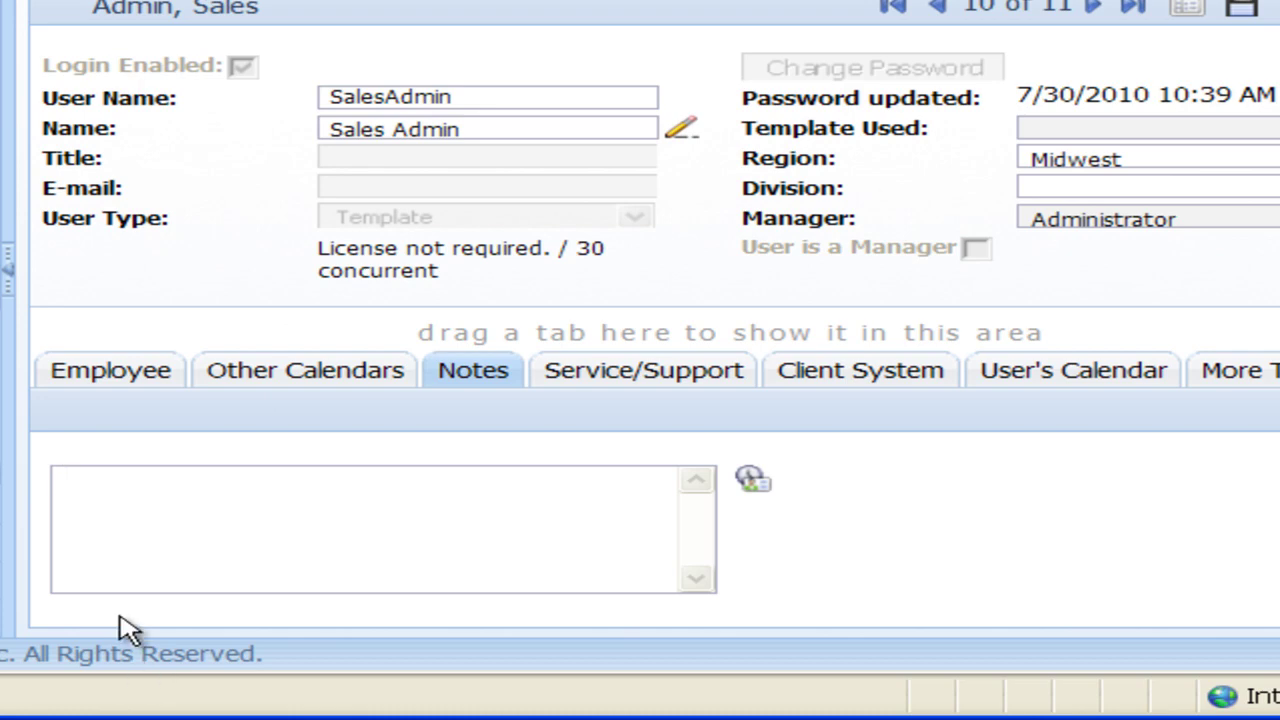
# Turn off Available for calls in the template's Service/Support settings.
pyautogui.click(722, 383)
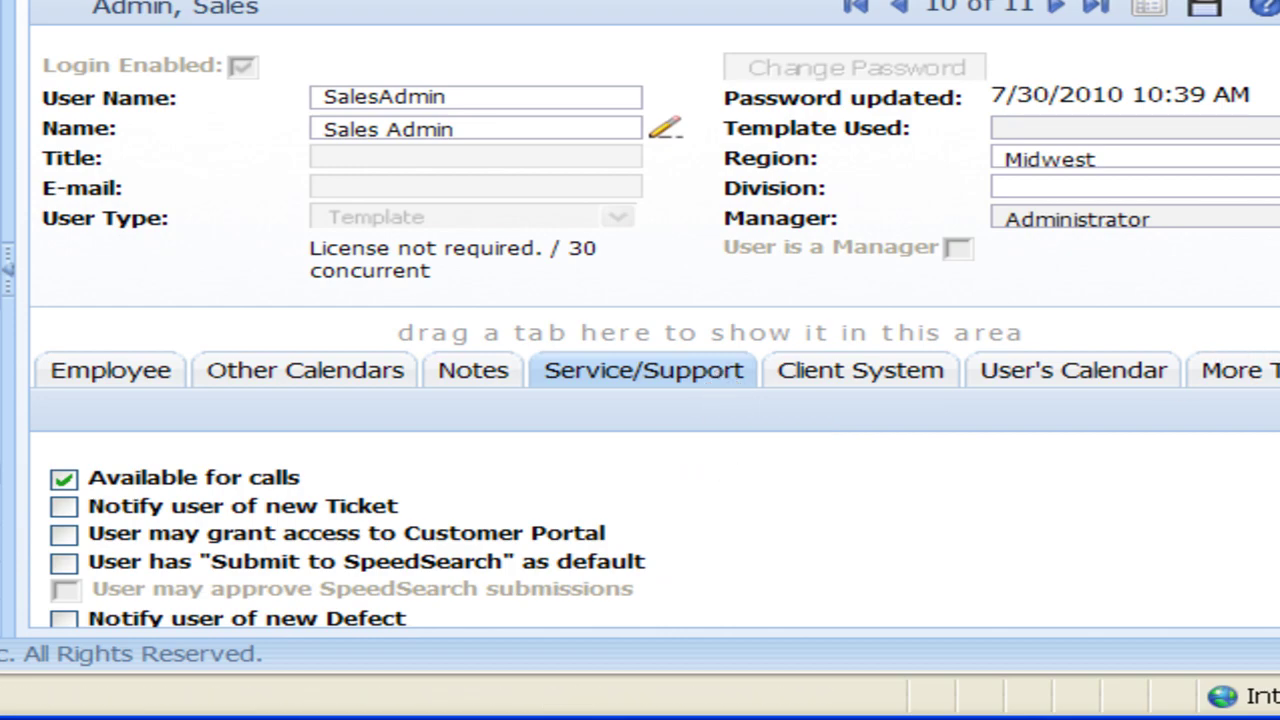
pyautogui.scroll(-1, 655, 314)
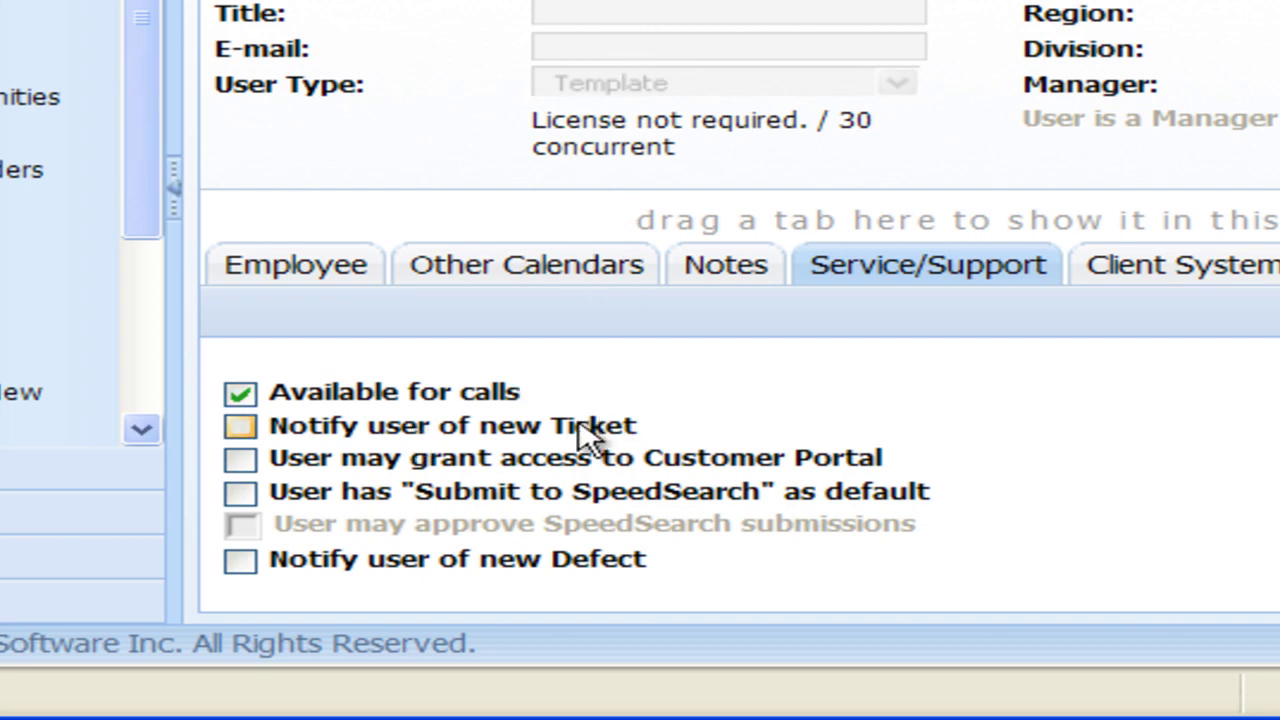
pyautogui.click(250, 393)
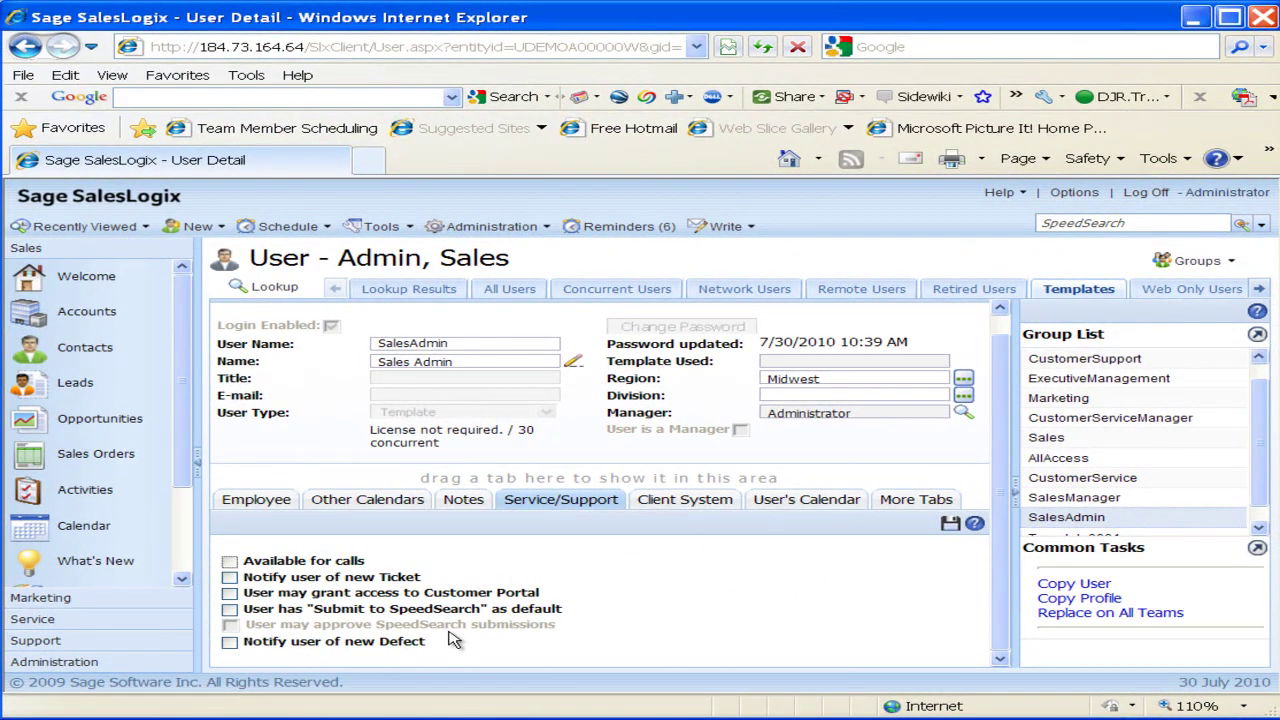
# Examine the template's Client System defaults, calendar access, Team Membership and Security settings.
pyautogui.click(706, 505)
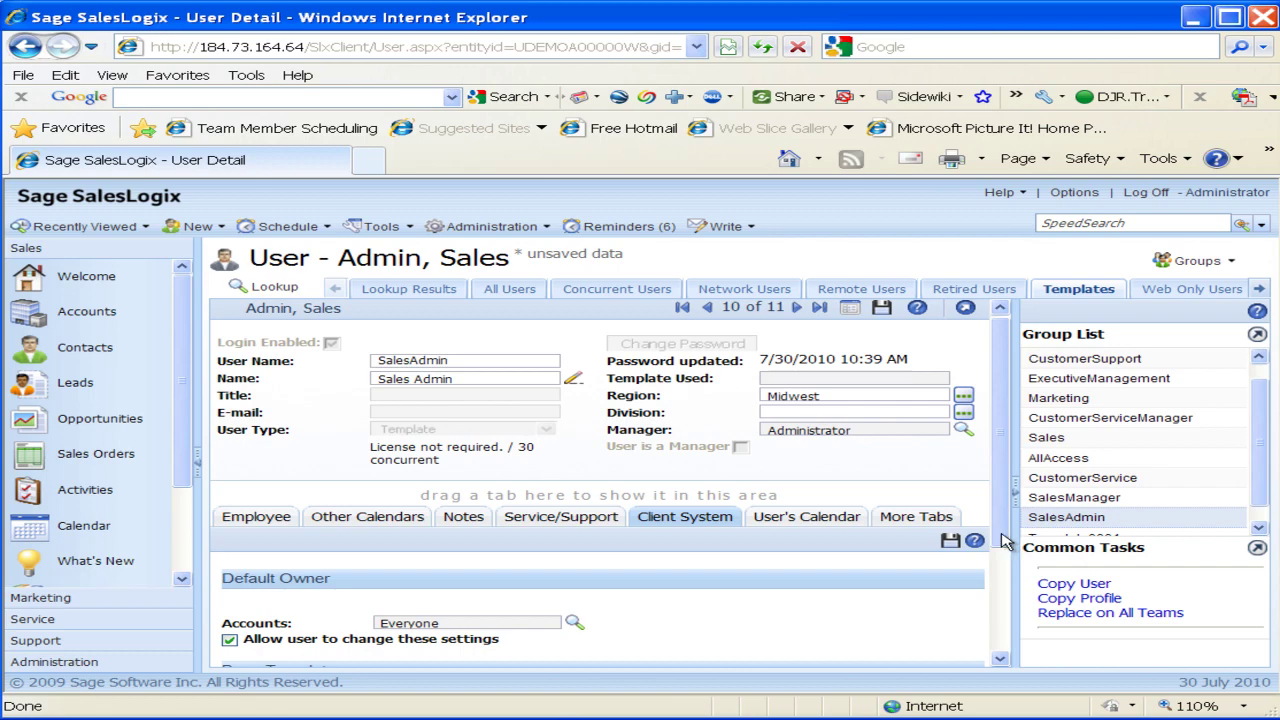
pyautogui.moveTo(1005, 540); pyautogui.dragTo(1006, 643)
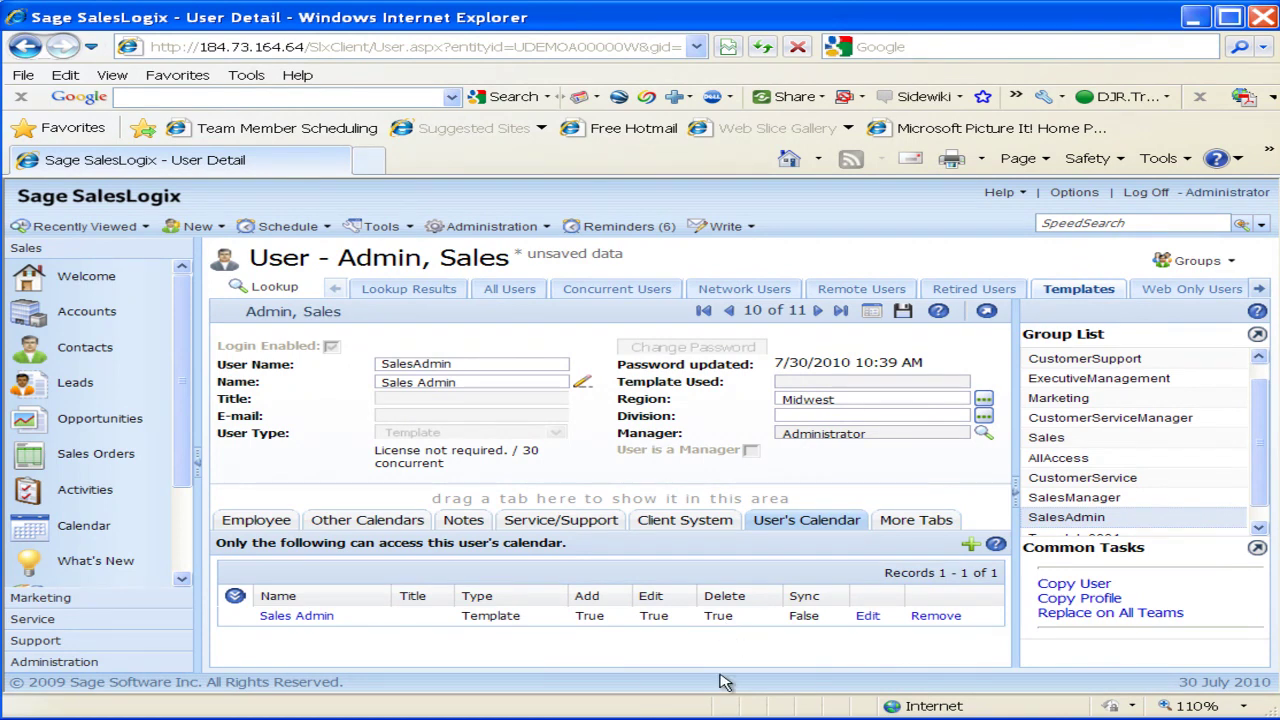
pyautogui.click(930, 524)
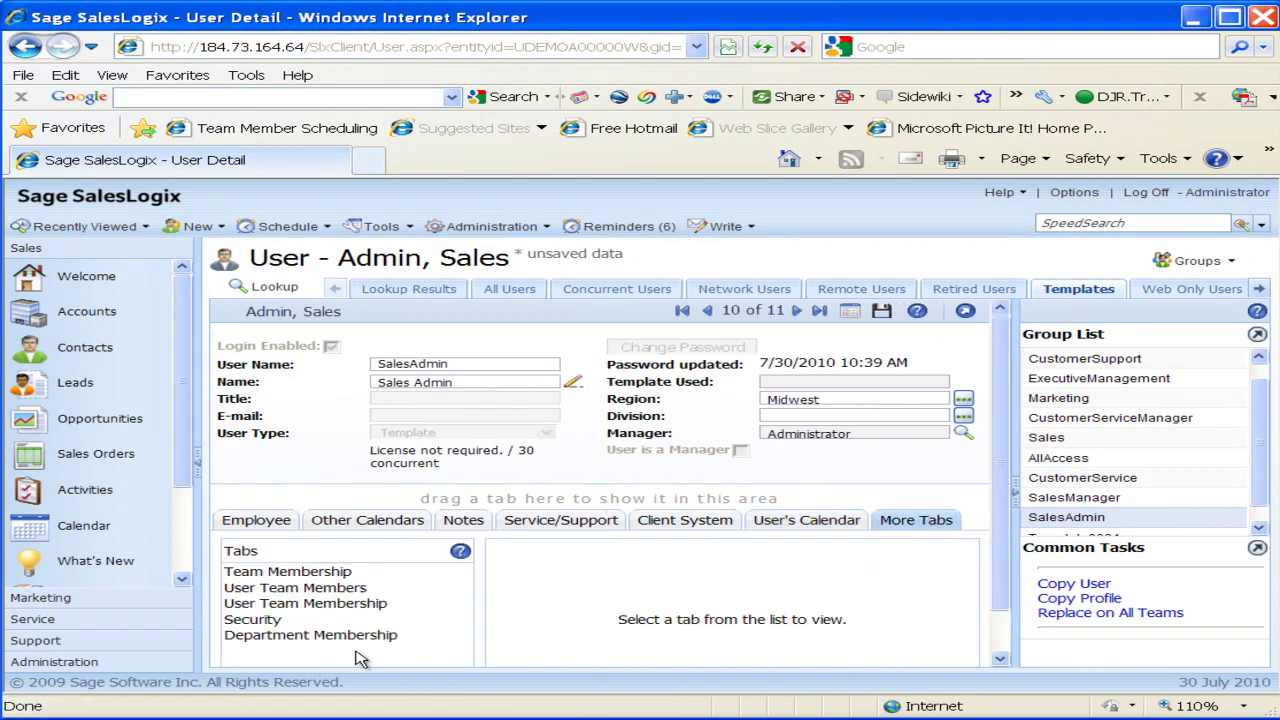
pyautogui.click(288, 571)
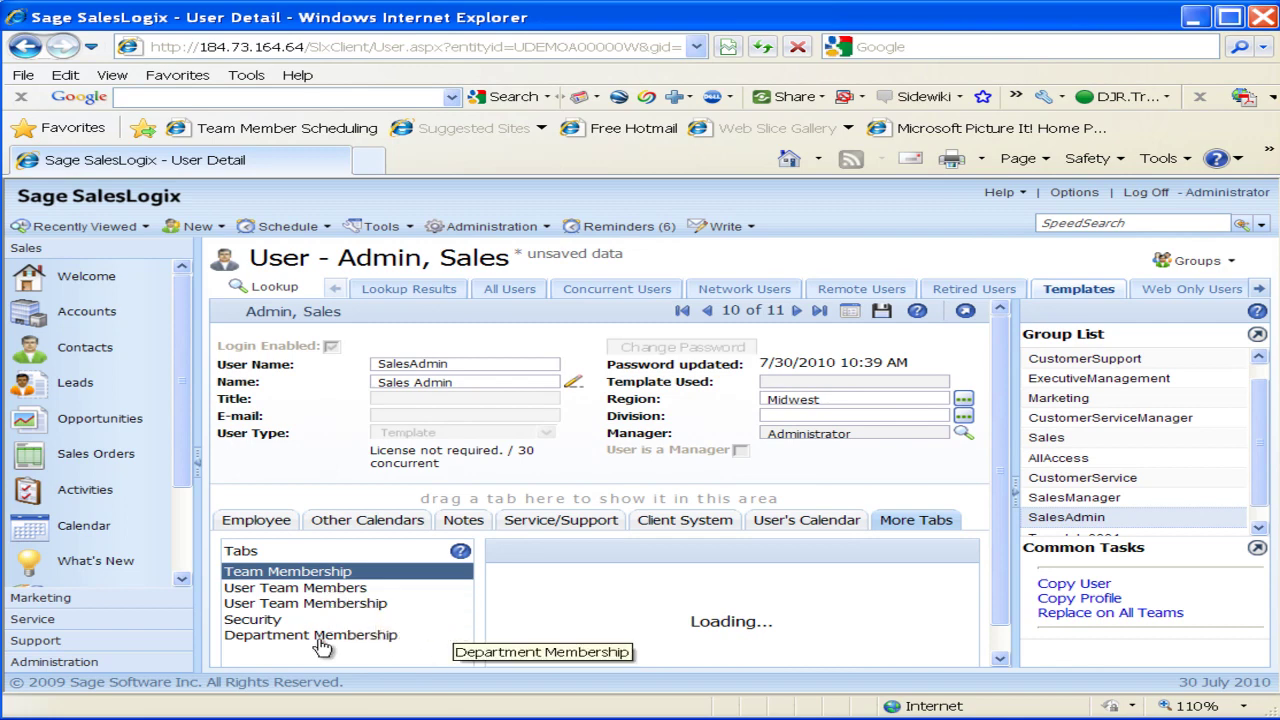
pyautogui.click(270, 620)
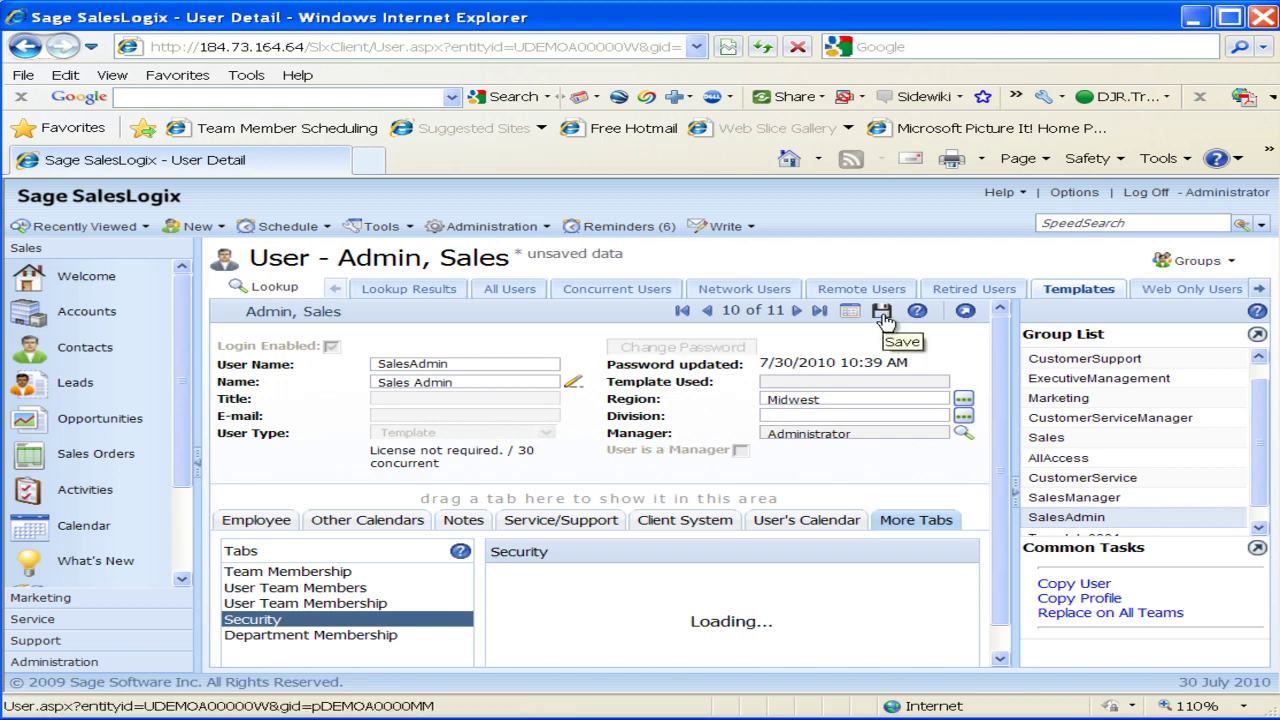
# Start adding users with Create From Profile enabled and check which templates are available.
pyautogui.click(488, 228)
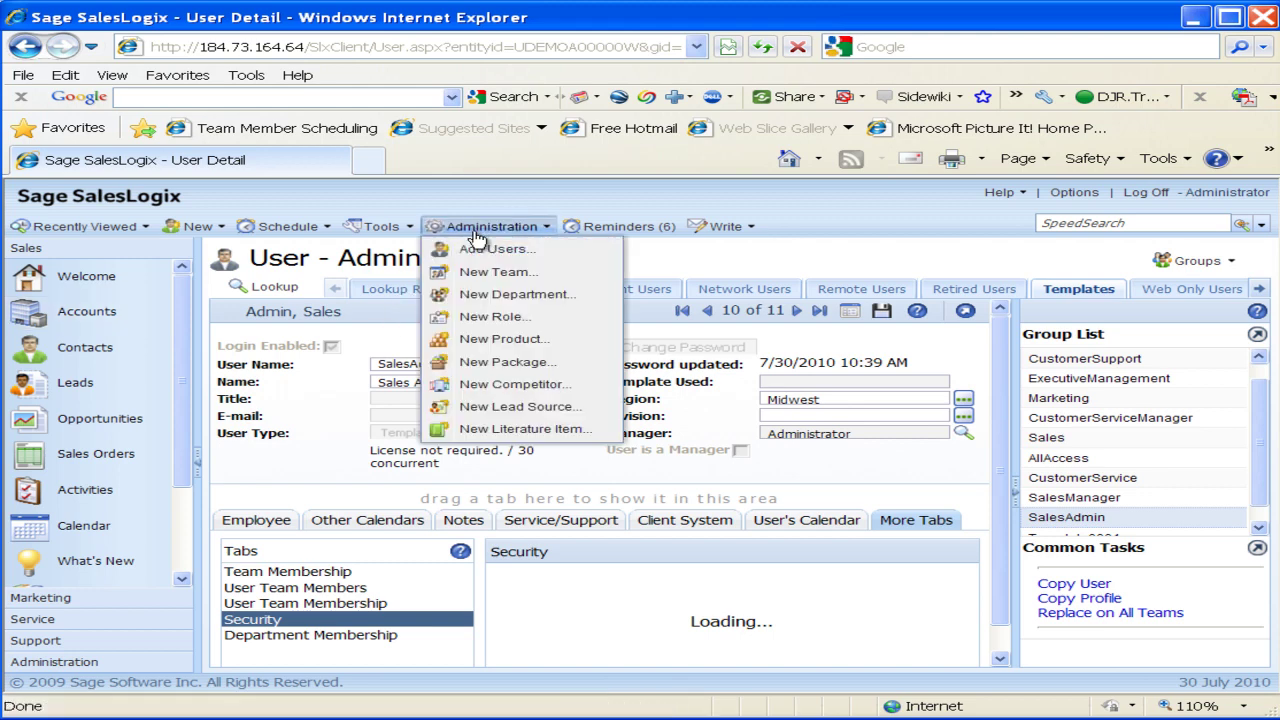
pyautogui.click(478, 250)
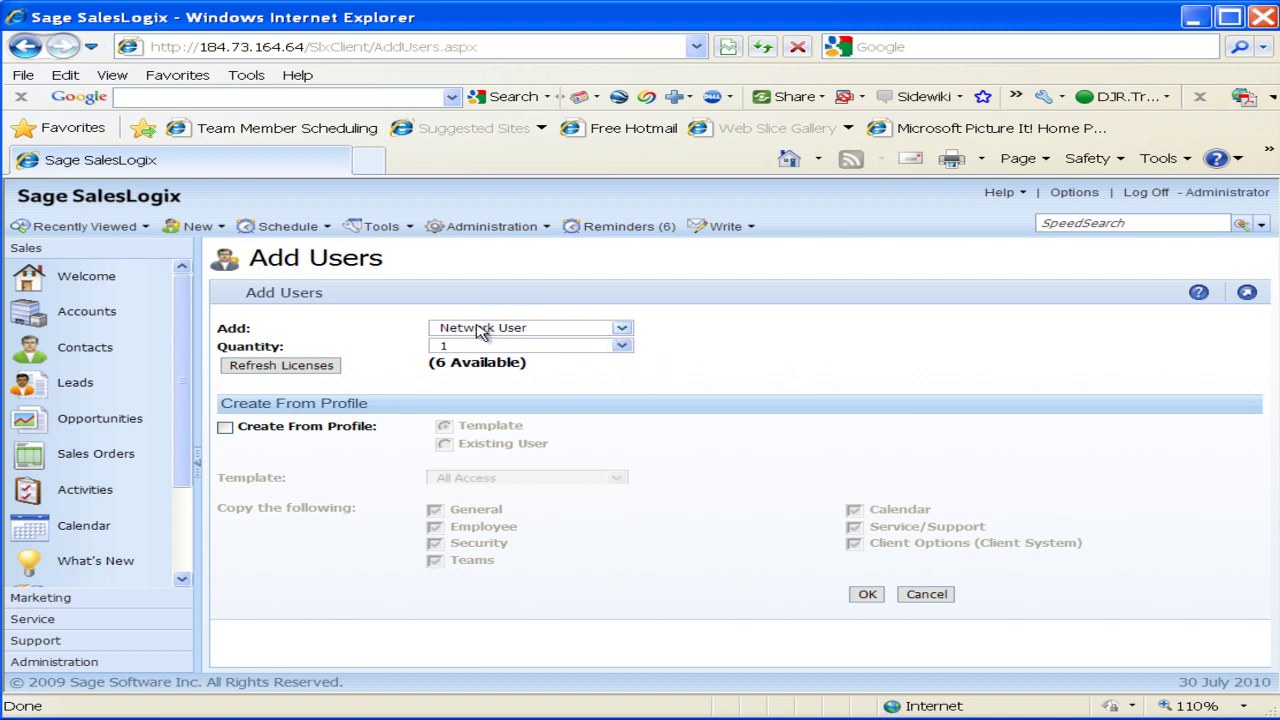
pyautogui.click(224, 428)
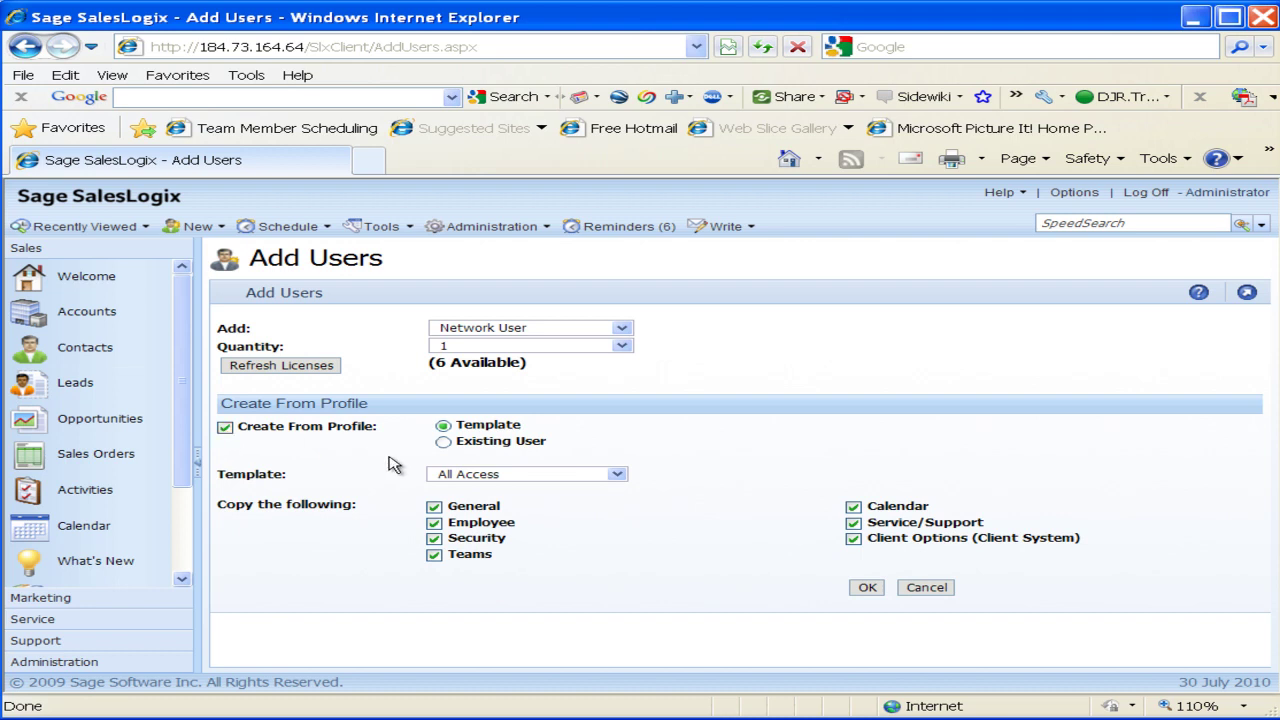
pyautogui.click(618, 475)
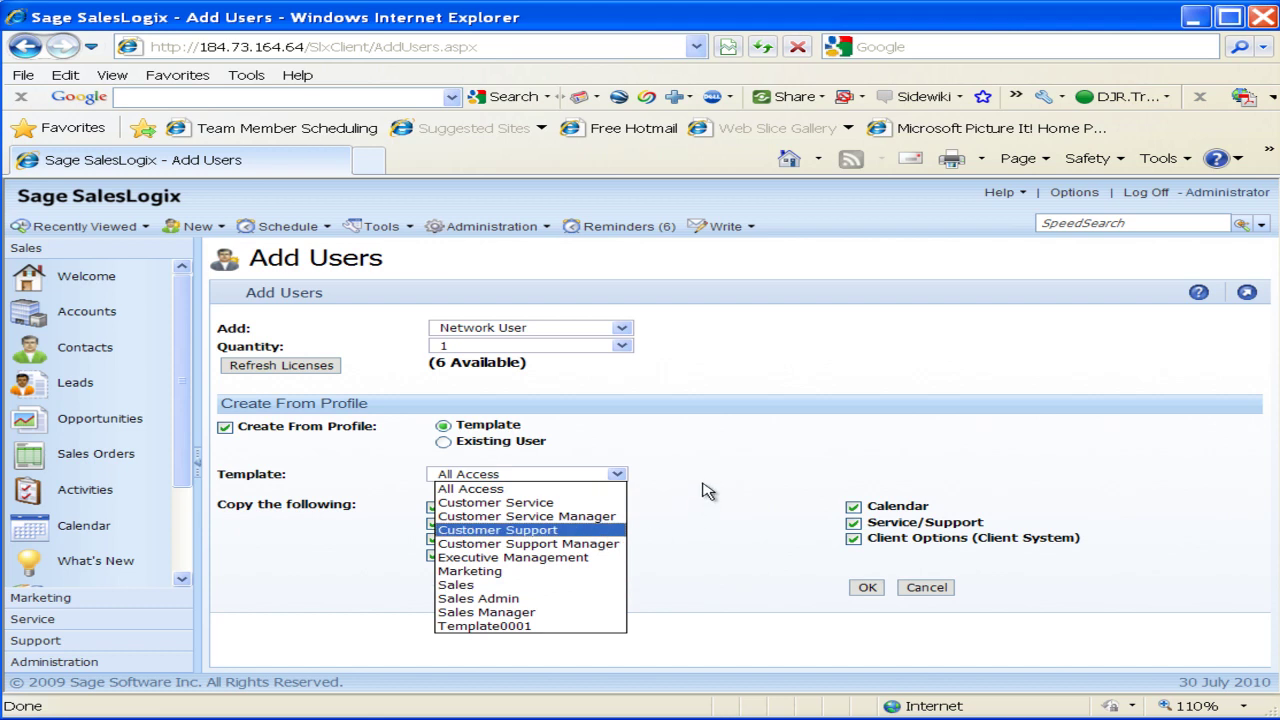
pyautogui.click(700, 450)
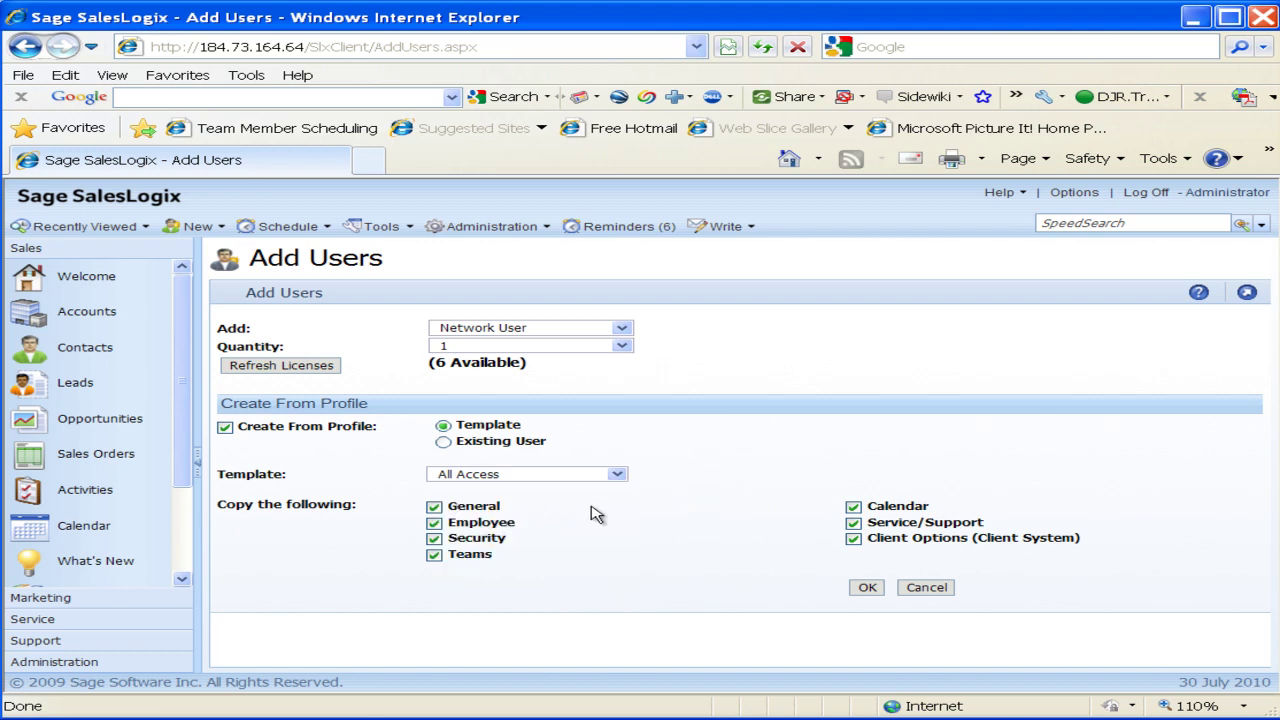
# Base the new user's profile on an existing user, choosing the Midwest Sales Executive in Field Sales.
pyautogui.click(444, 442)
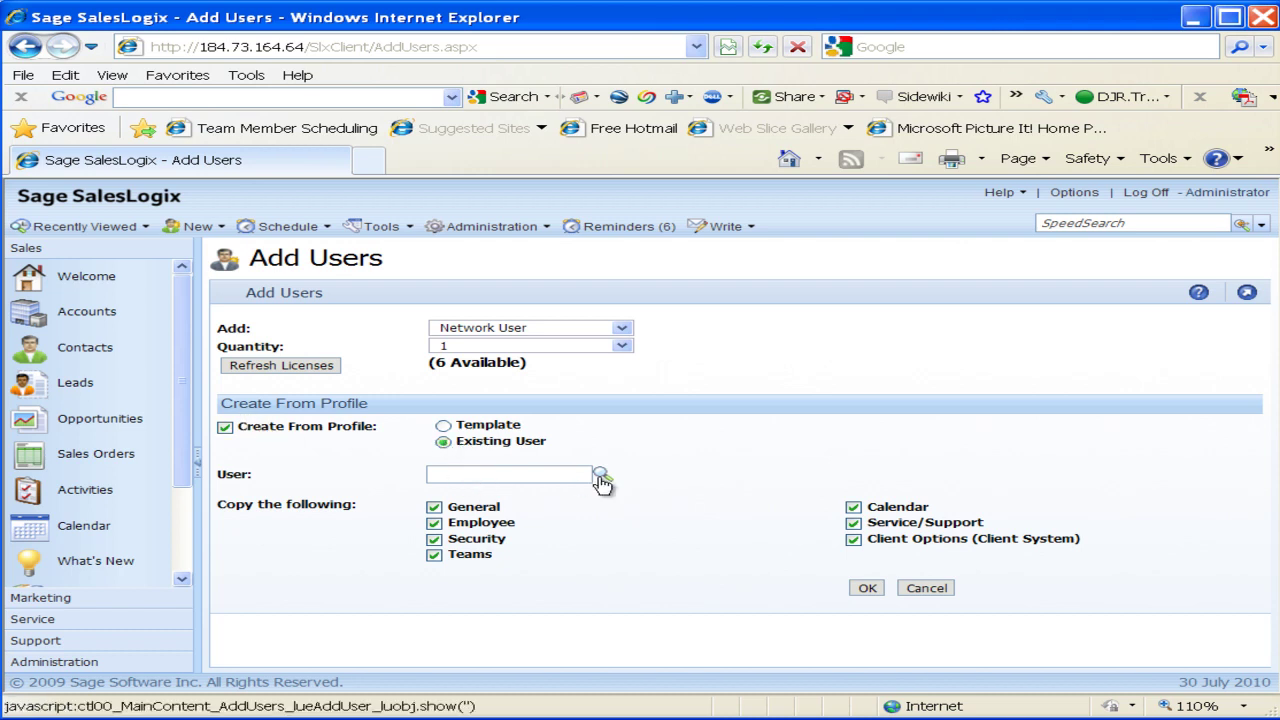
pyautogui.click(600, 475)
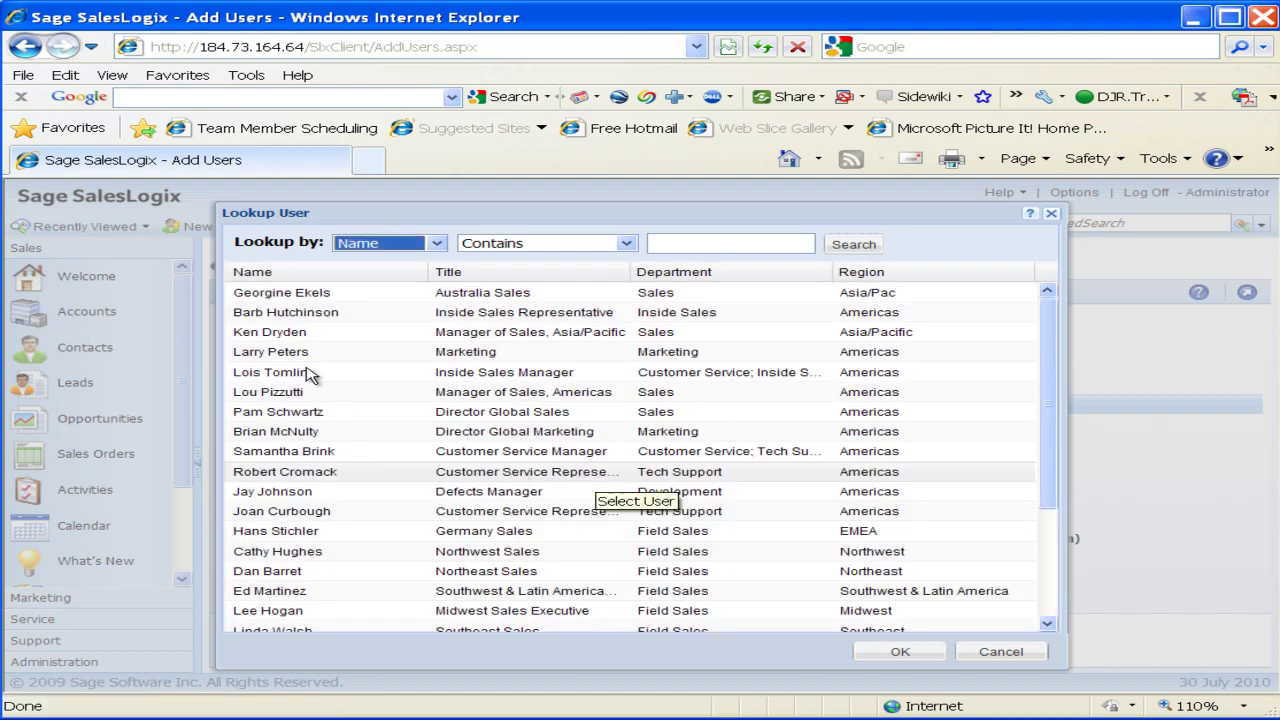
pyautogui.click(285, 610)
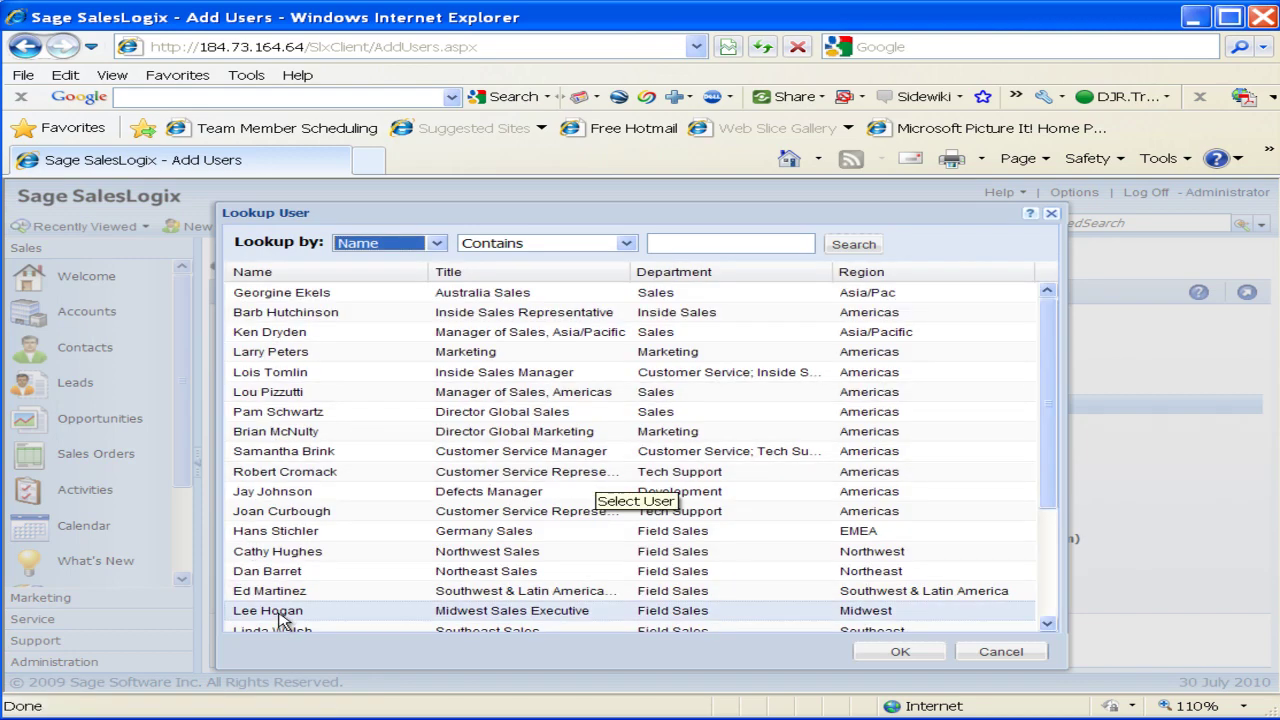
pyautogui.click(889, 655)
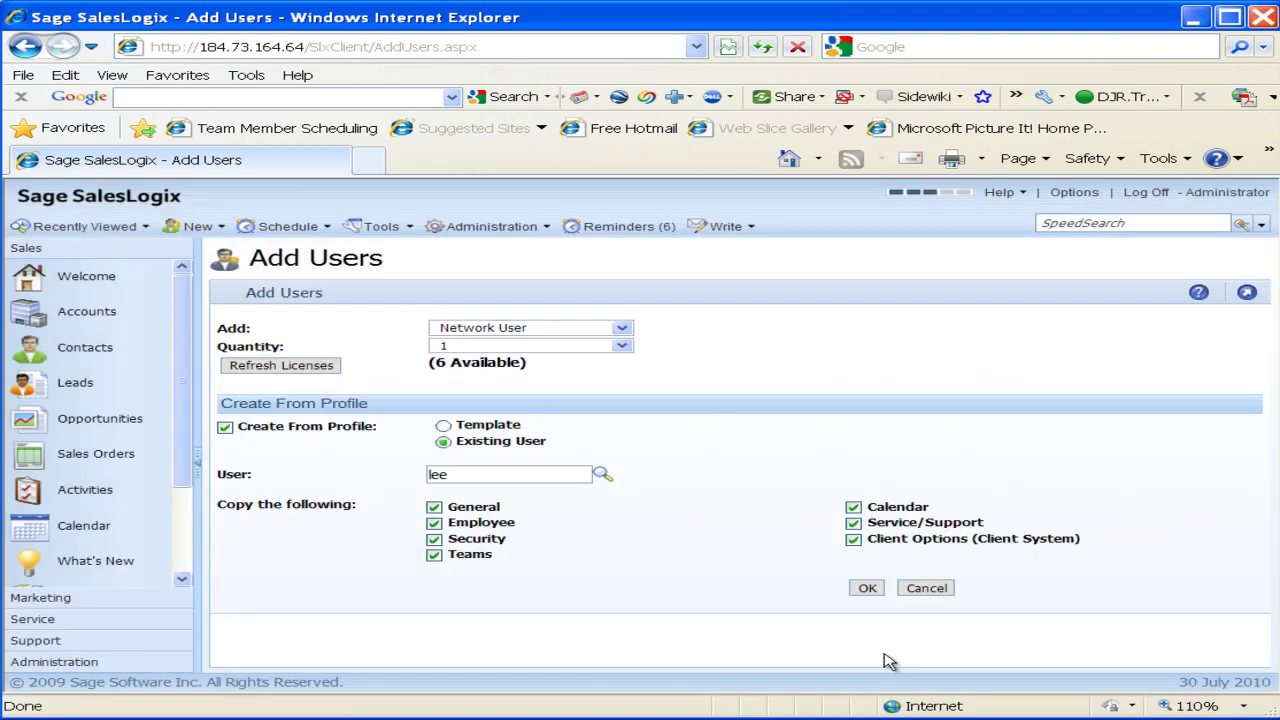